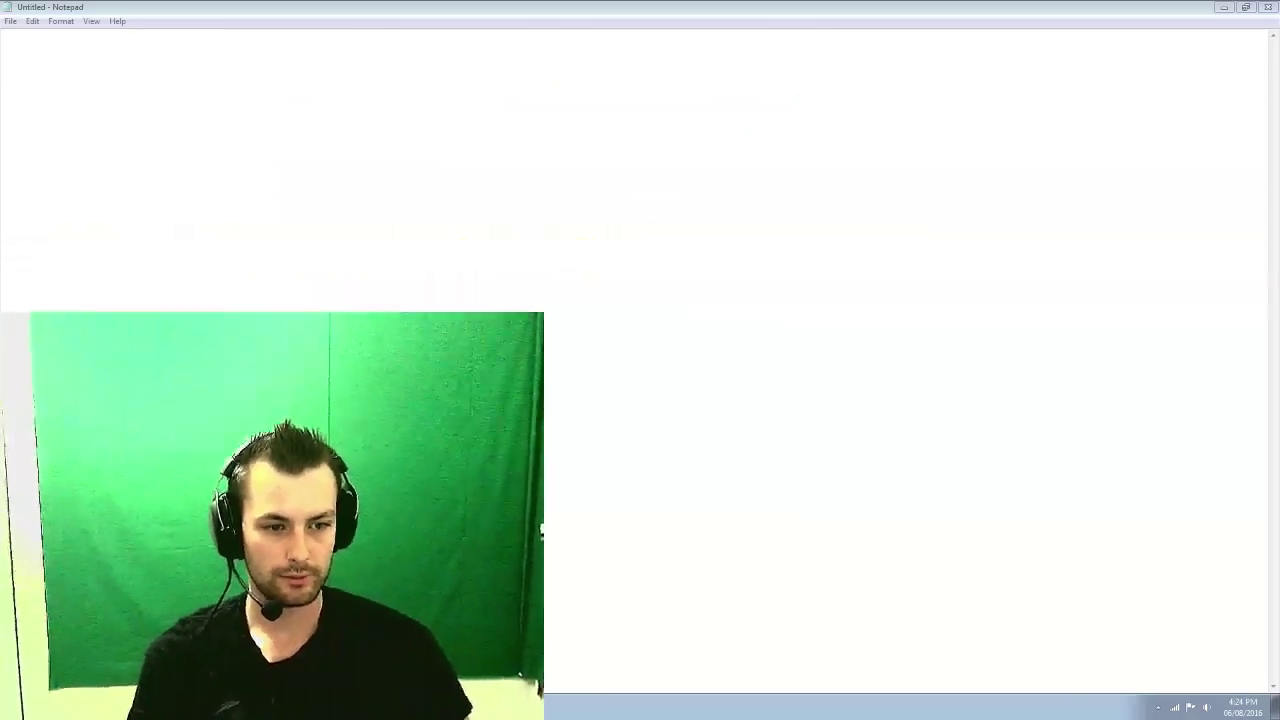
Bring OBS to the front and enlarge the webcam source in the scene preview
key(alt+Tab)
drag(1250, 60, 1020, 43)
drag(924, 171, 943, 126)
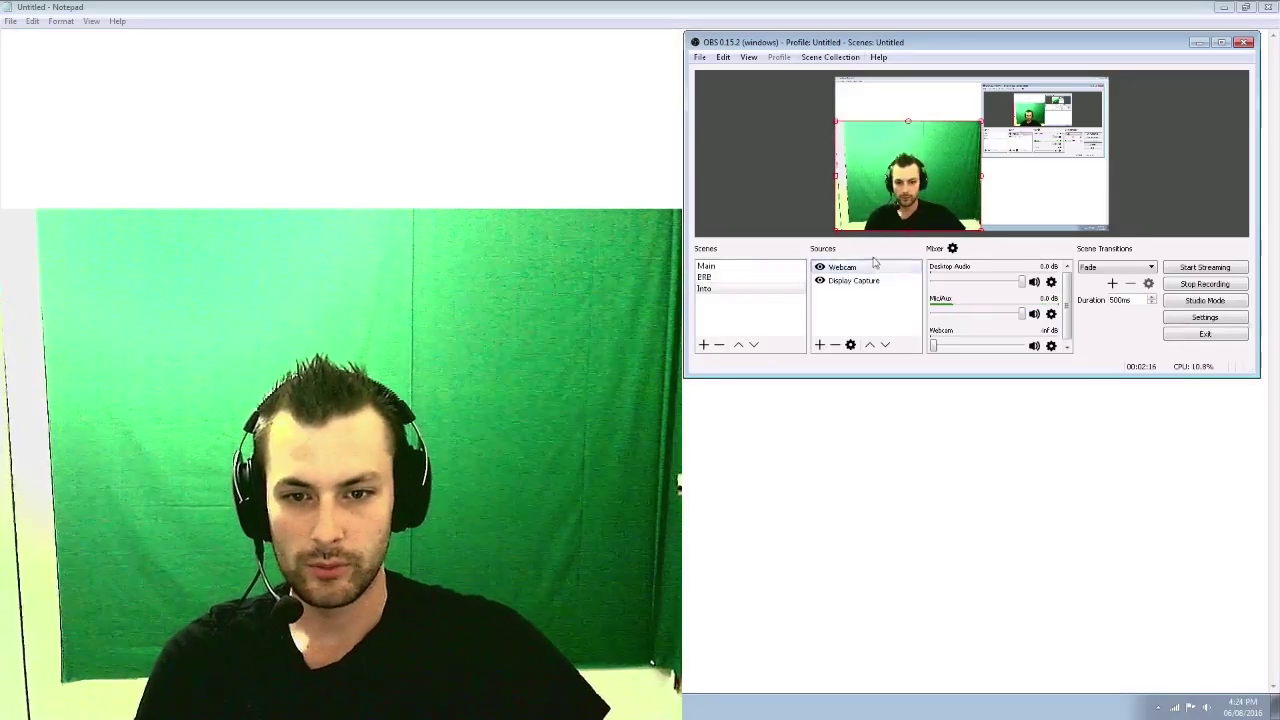
click(858, 309)
Check the add-source menu and the Display Capture properties, closing both unchanged
right_click(858, 309)
mouse_move(890, 312)
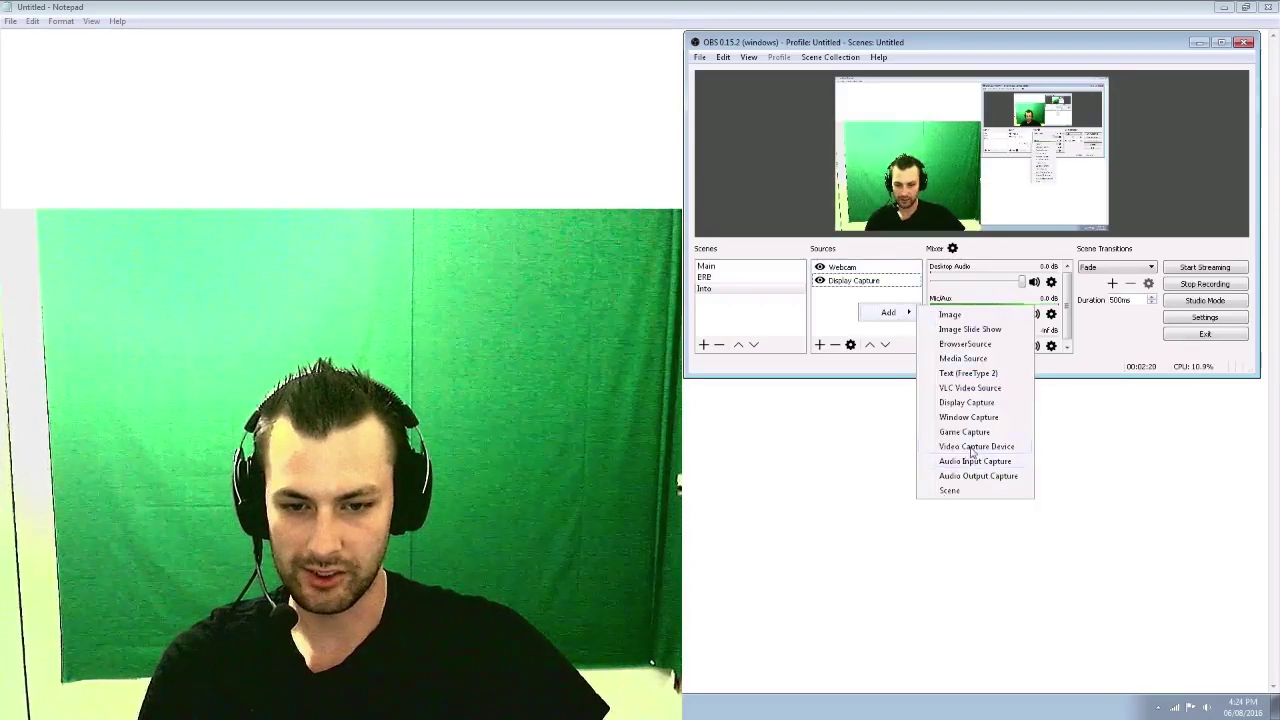
key(Escape)
key(Escape)
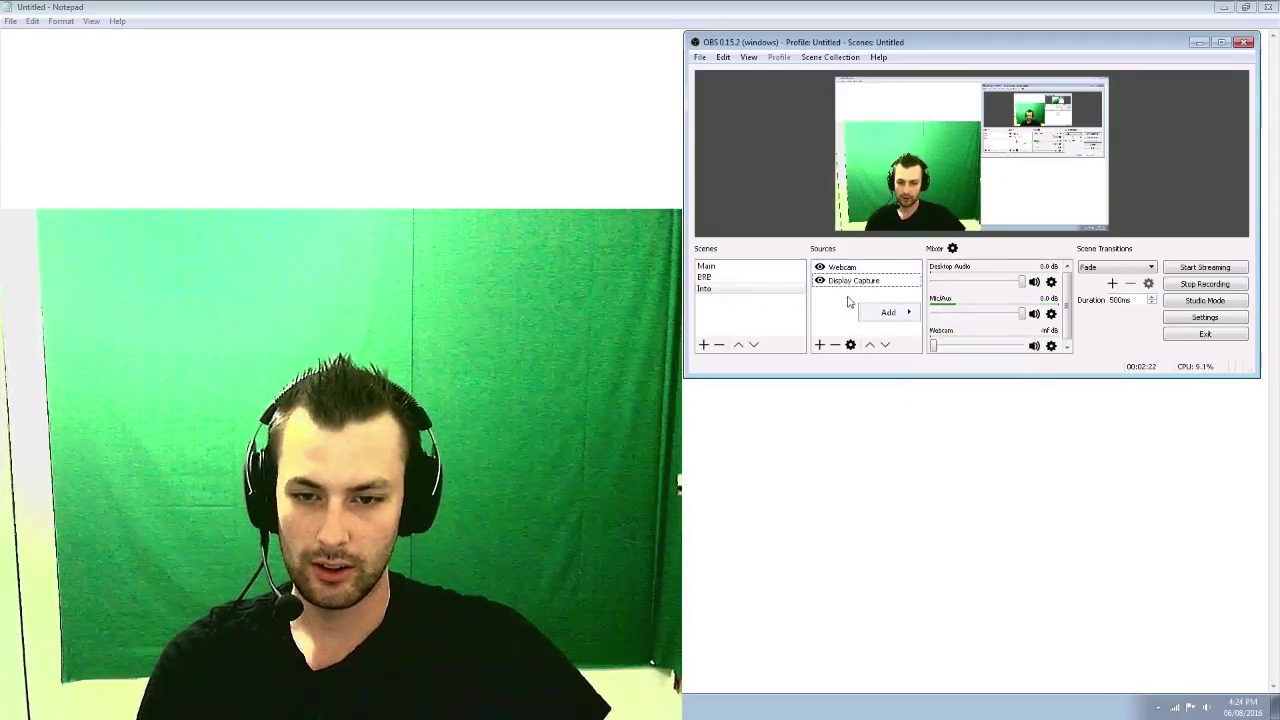
click(852, 281)
right_click(852, 281)
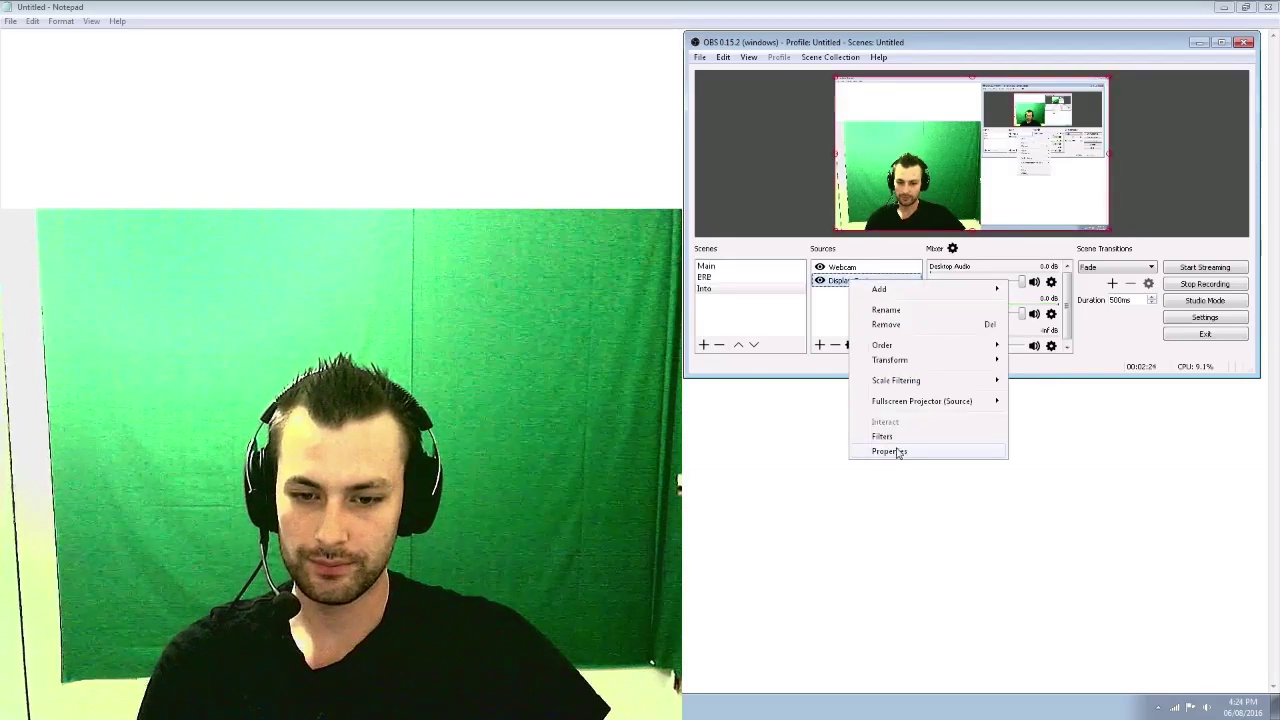
click(899, 452)
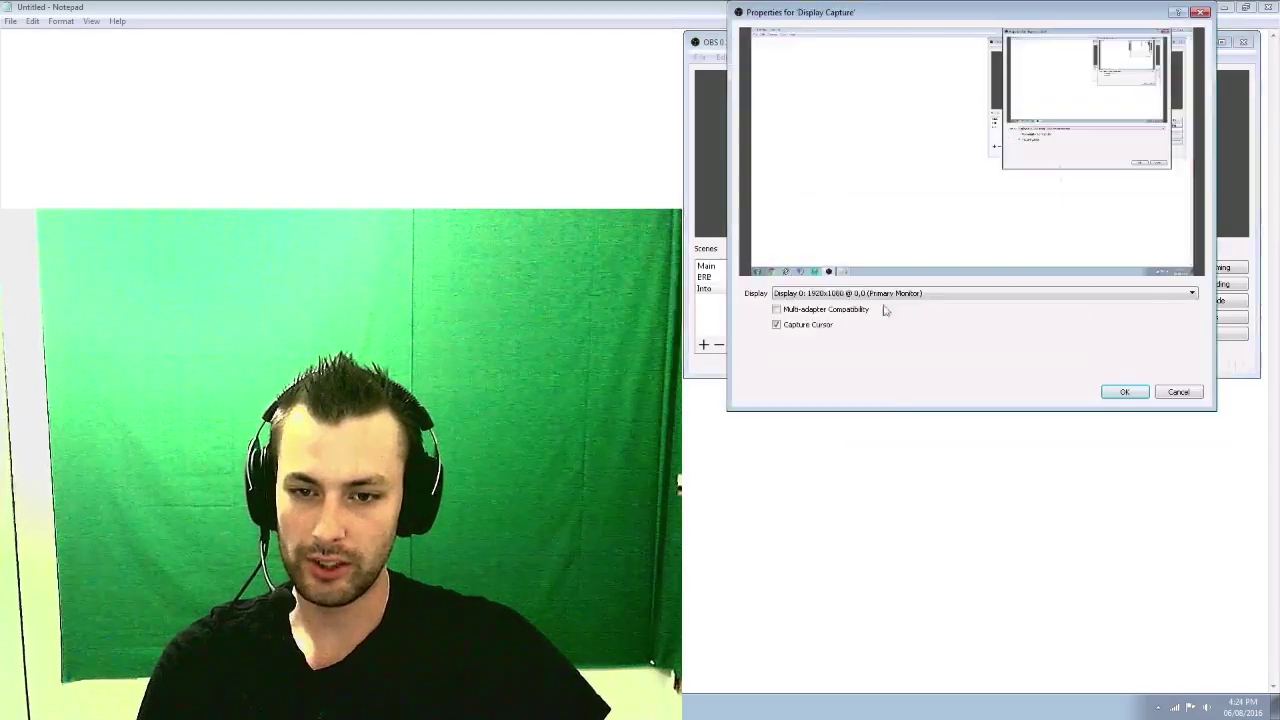
click(1177, 393)
Open the Webcam source's properties for the Logitech HD Webcam C270
click(862, 268)
right_click(862, 268)
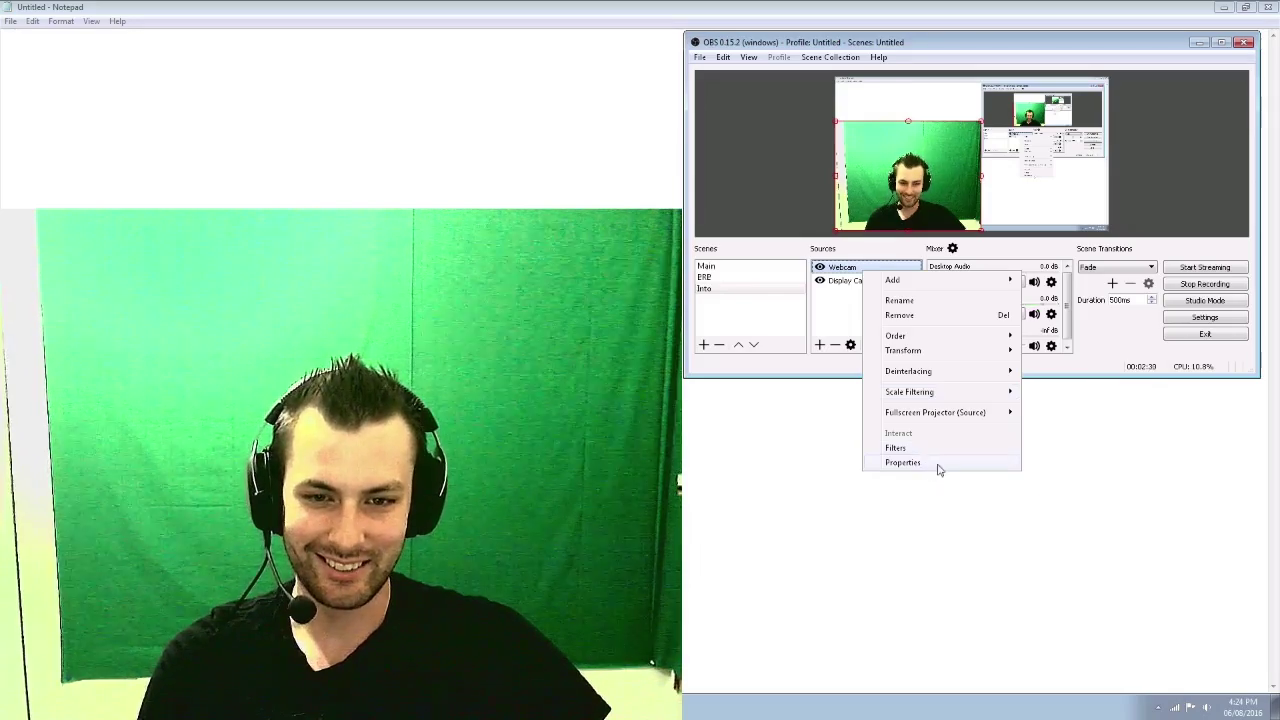
click(932, 465)
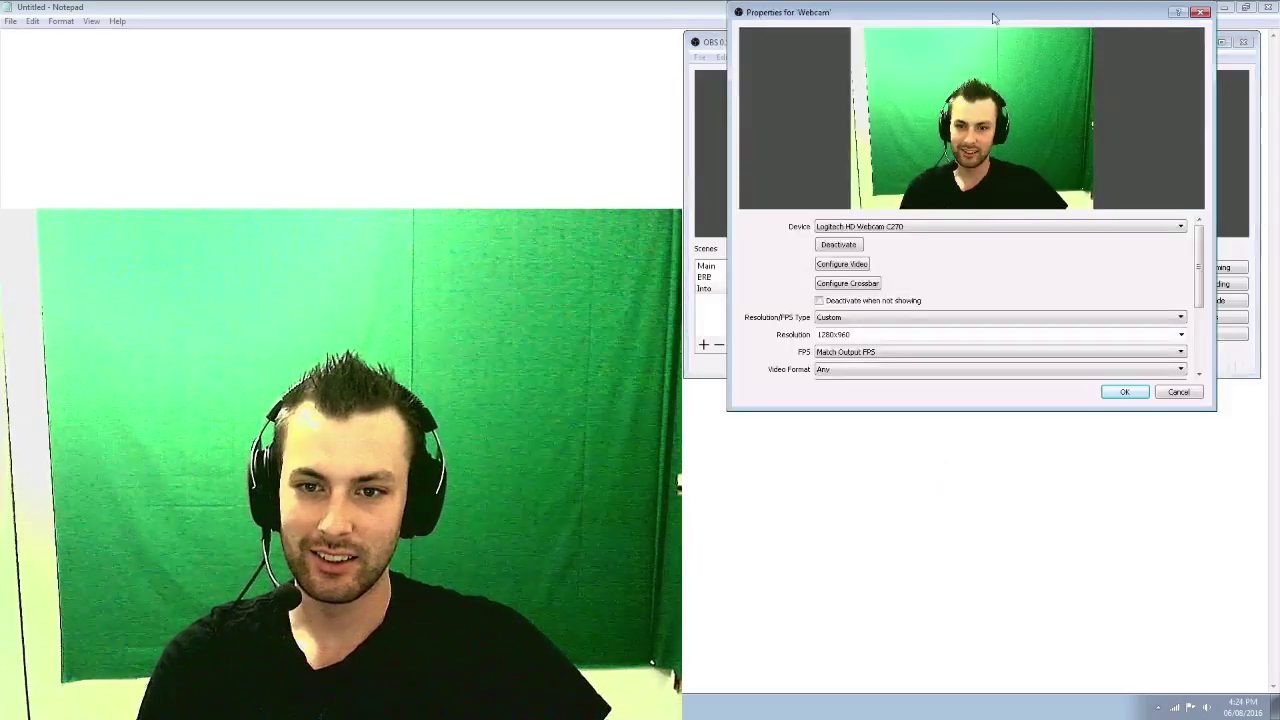
drag(991, 16, 1025, 299)
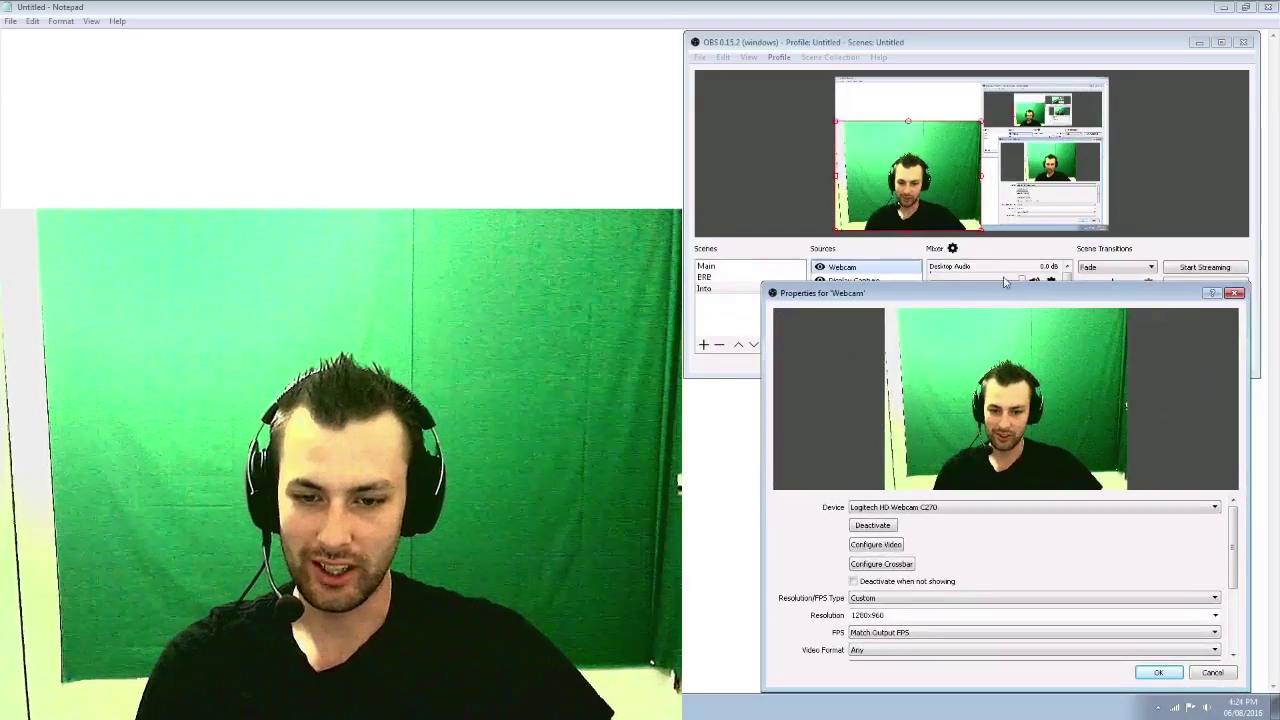
click(891, 546)
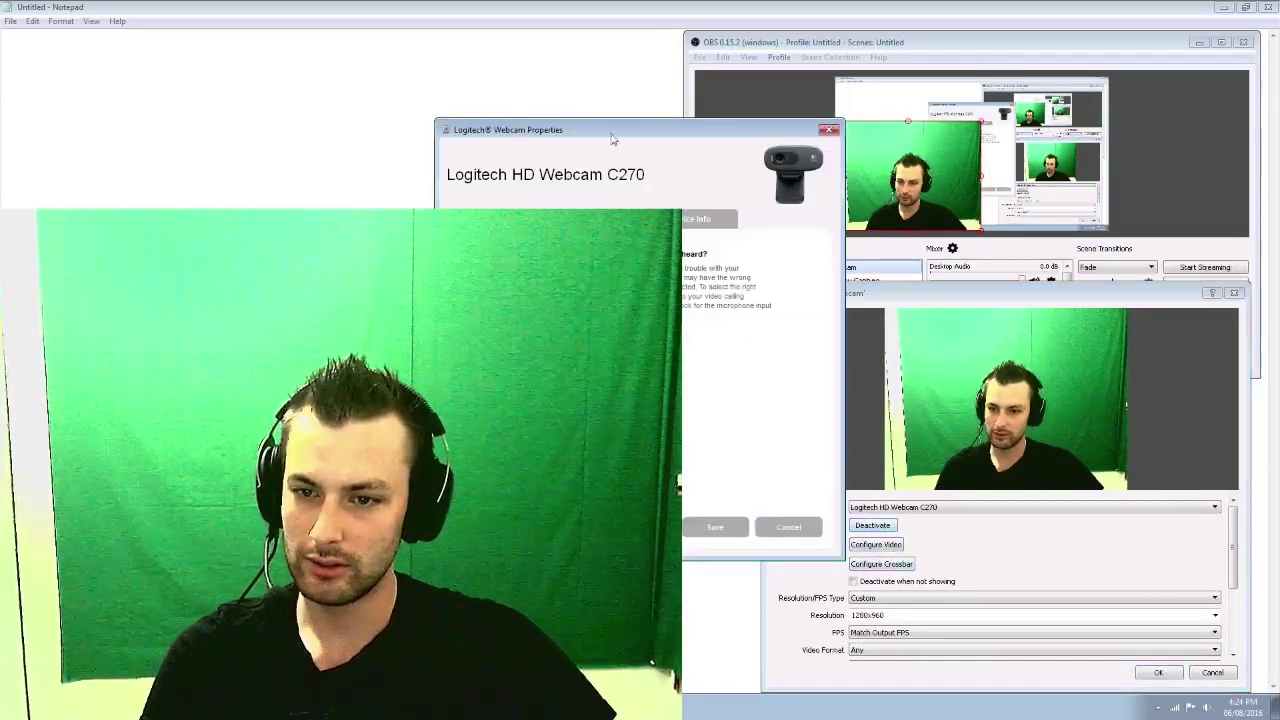
drag(631, 133, 947, 263)
click(953, 383)
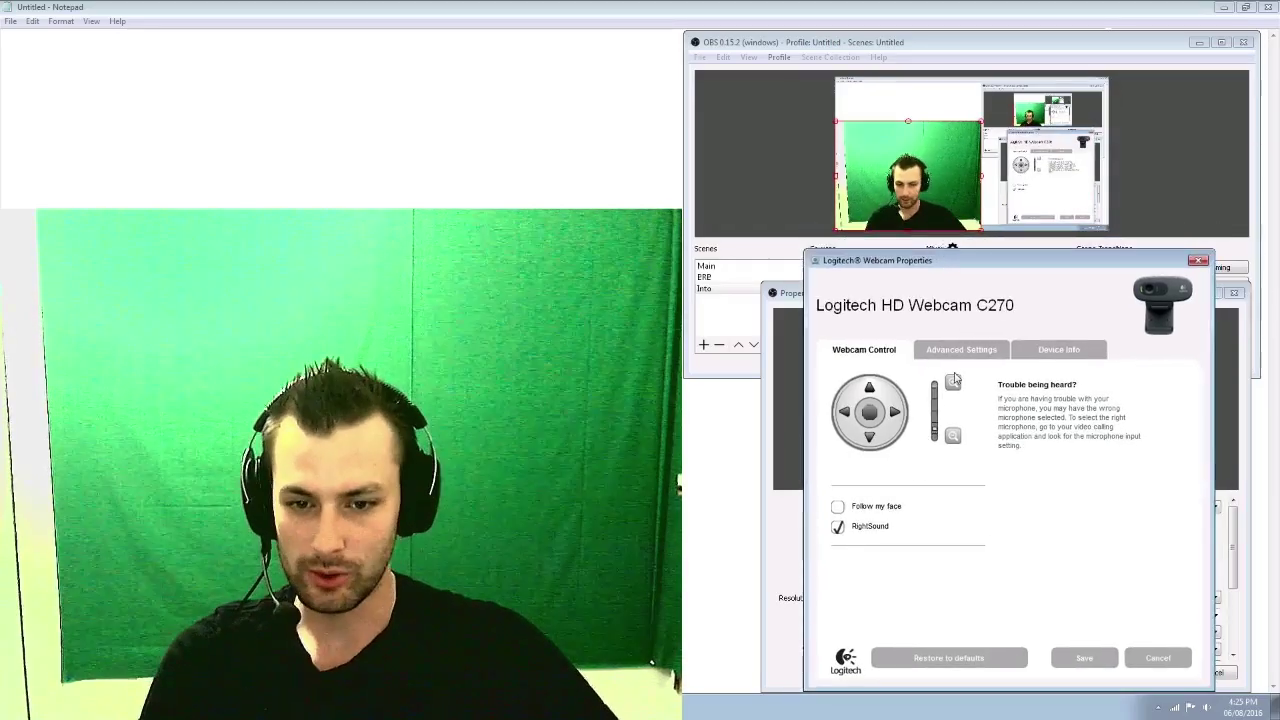
click(953, 383)
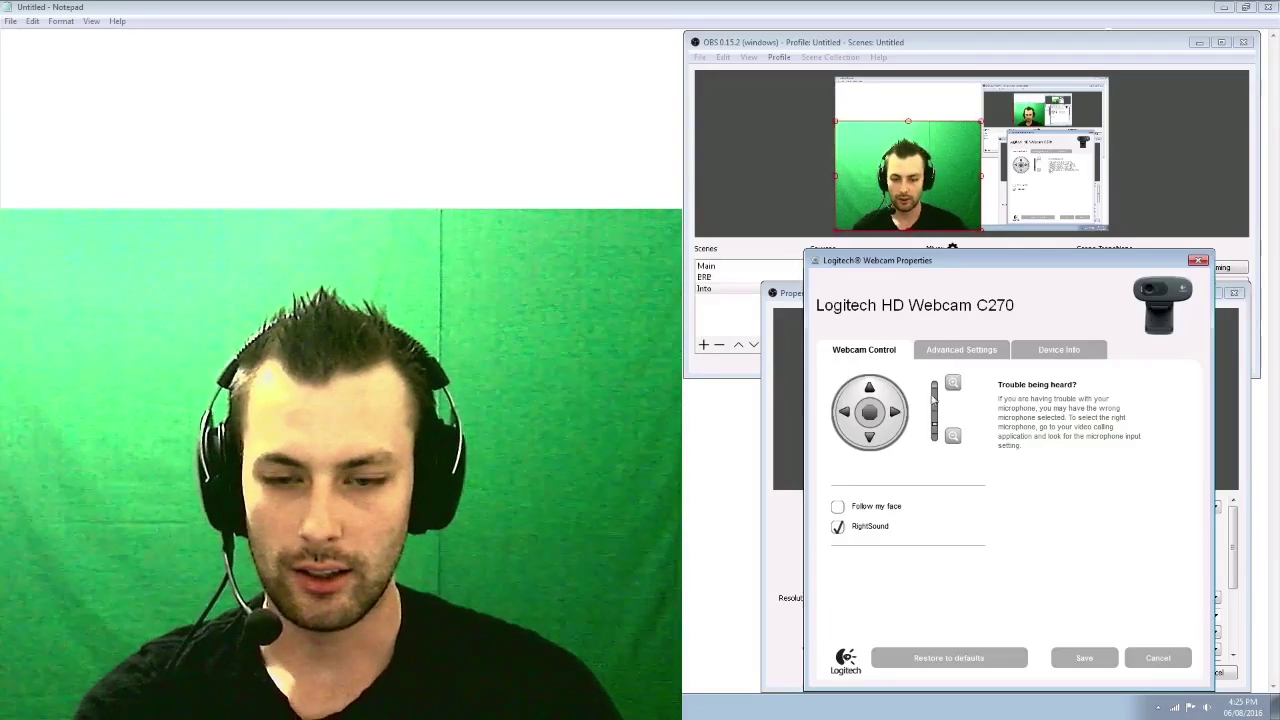
click(972, 357)
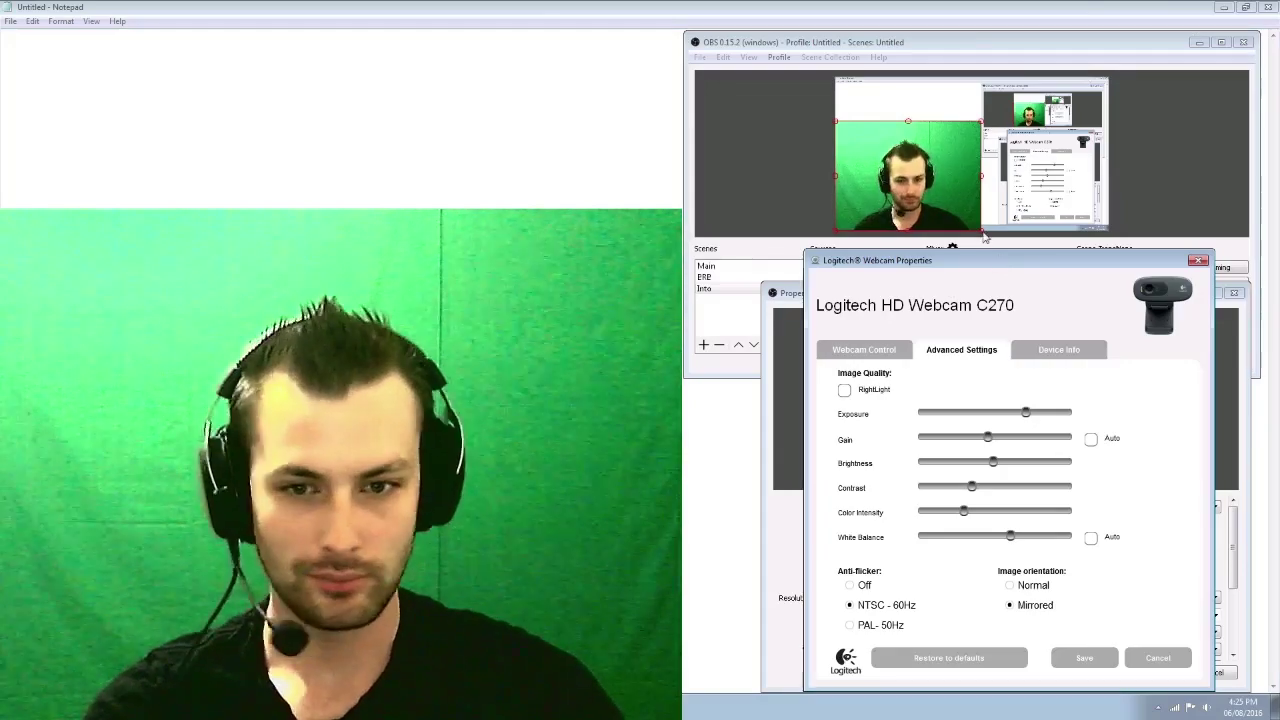
drag(1028, 270, 1017, 114)
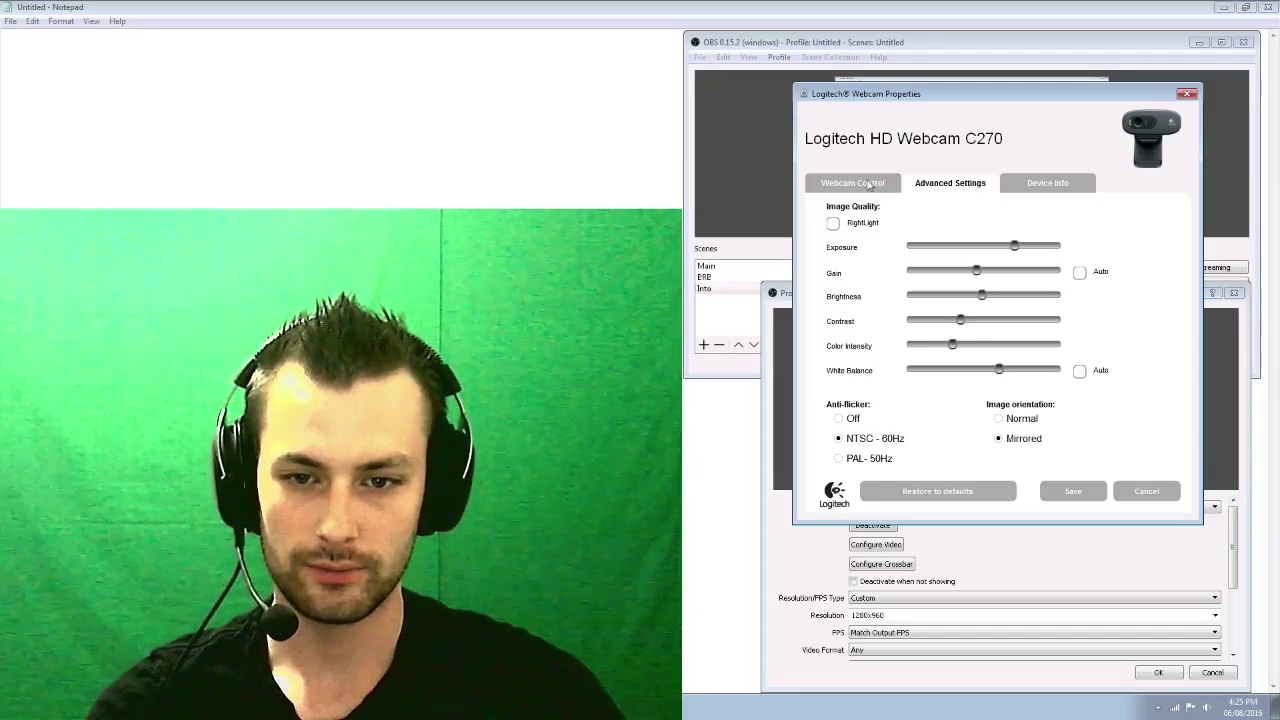
click(869, 184)
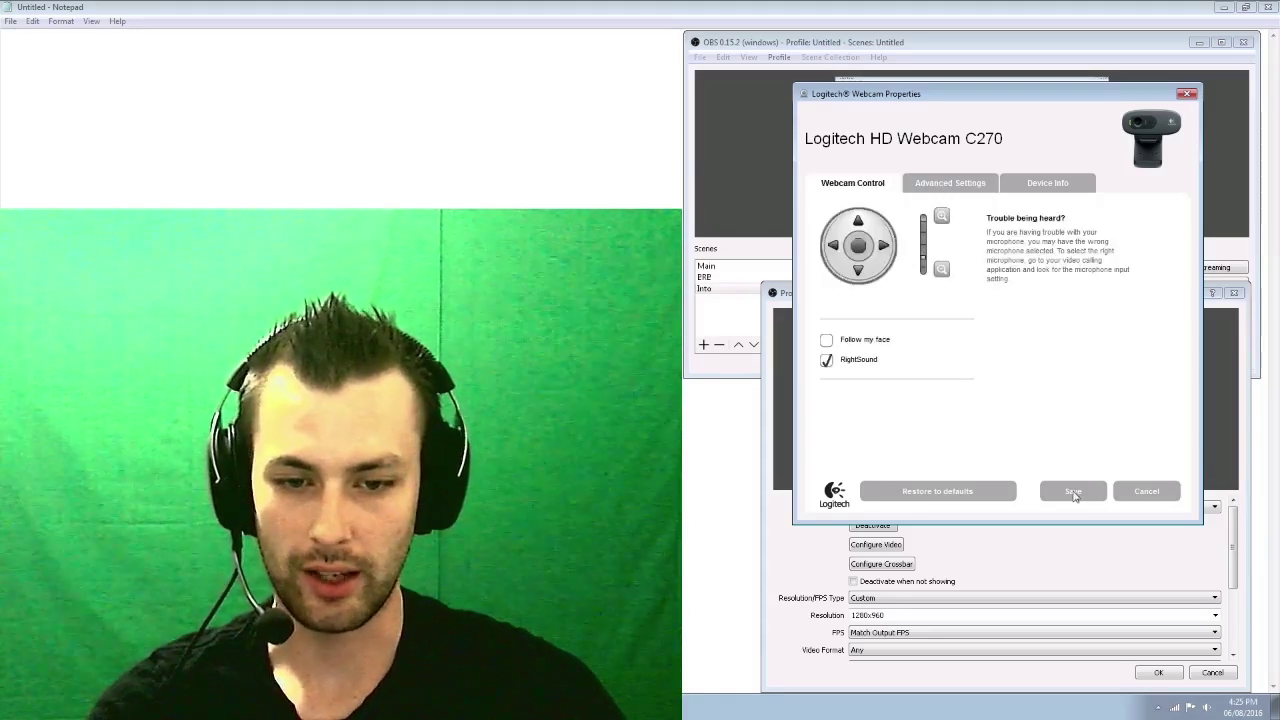
click(1138, 492)
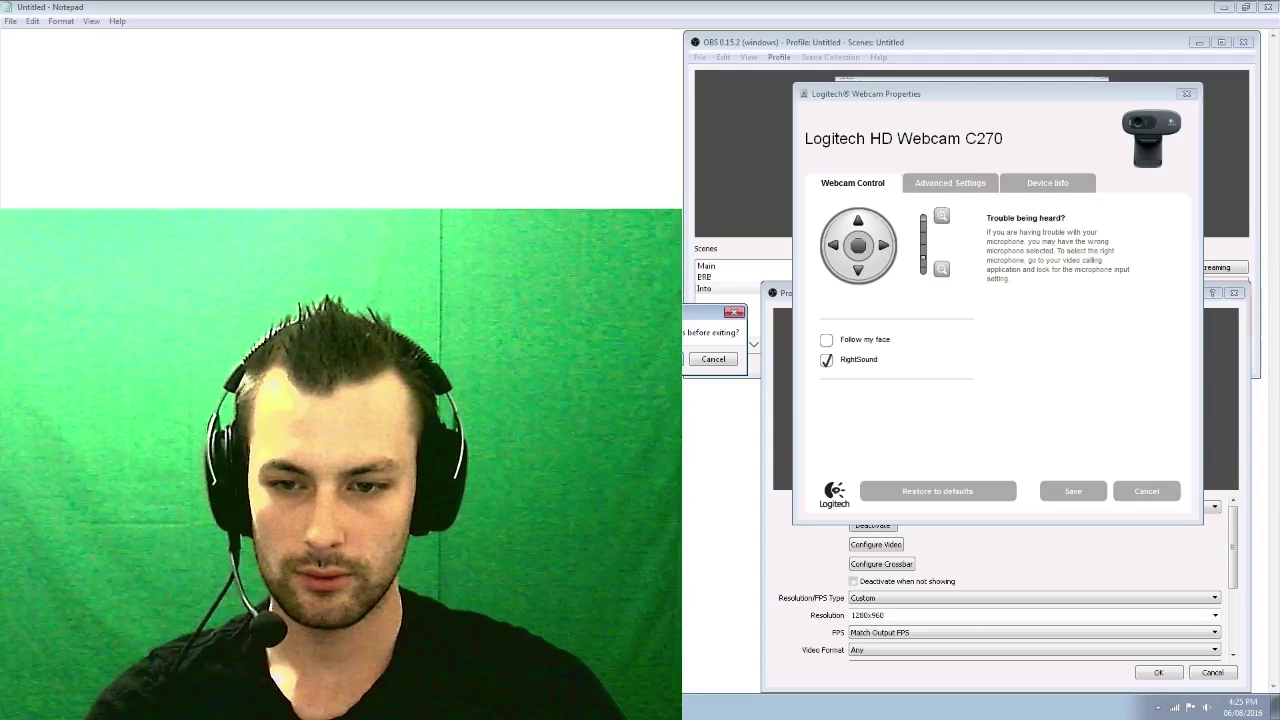
key(Return)
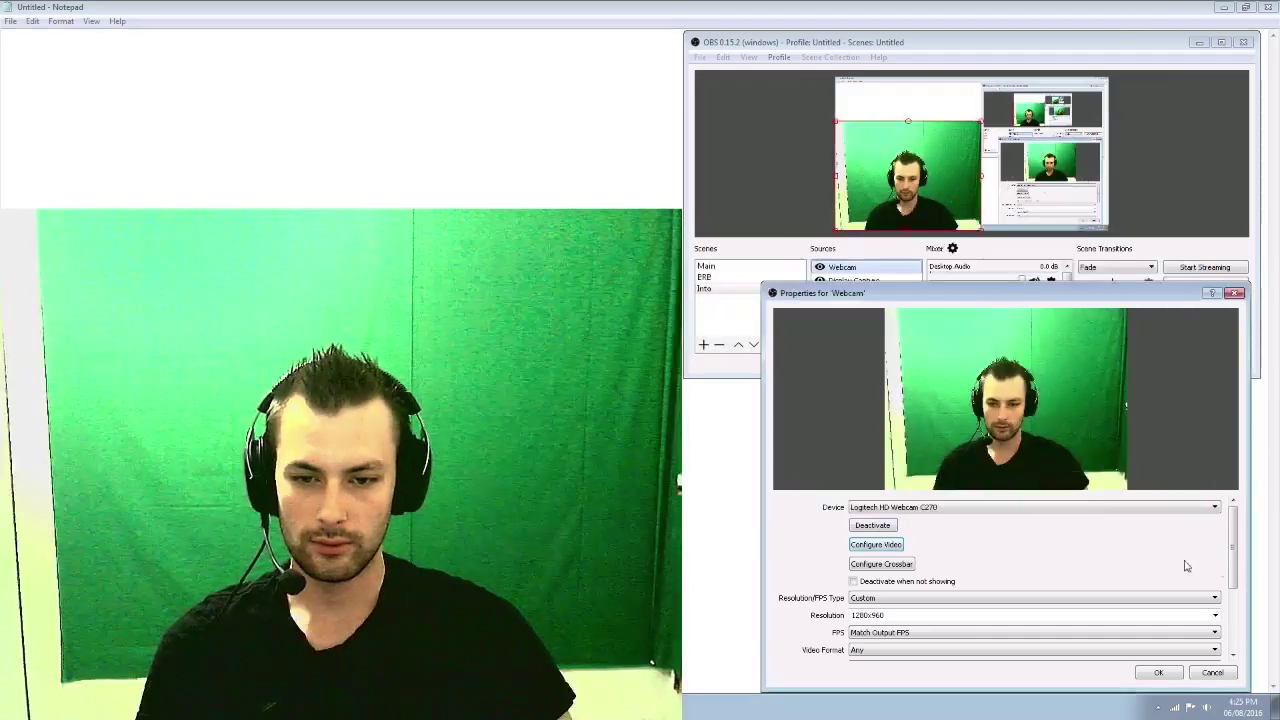
Close the camera's video settings, review the Webcam properties (YUV 709, Full range) and confirm them
click(893, 543)
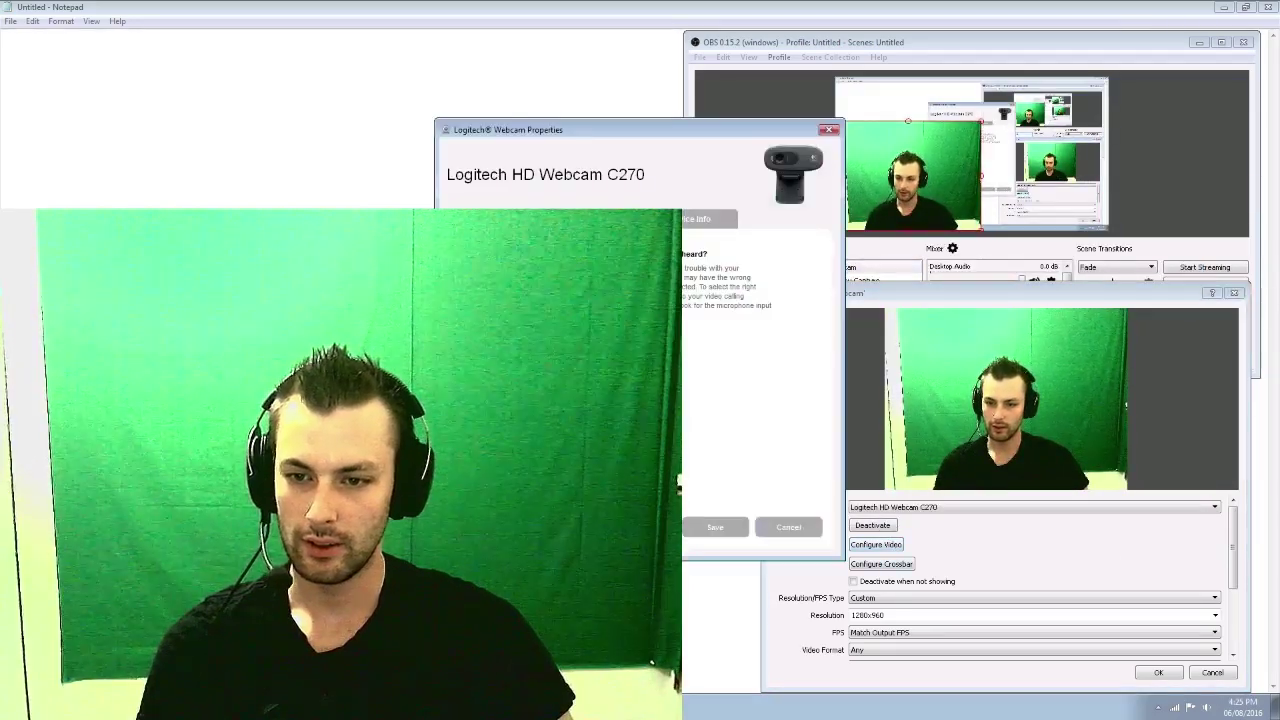
click(718, 526)
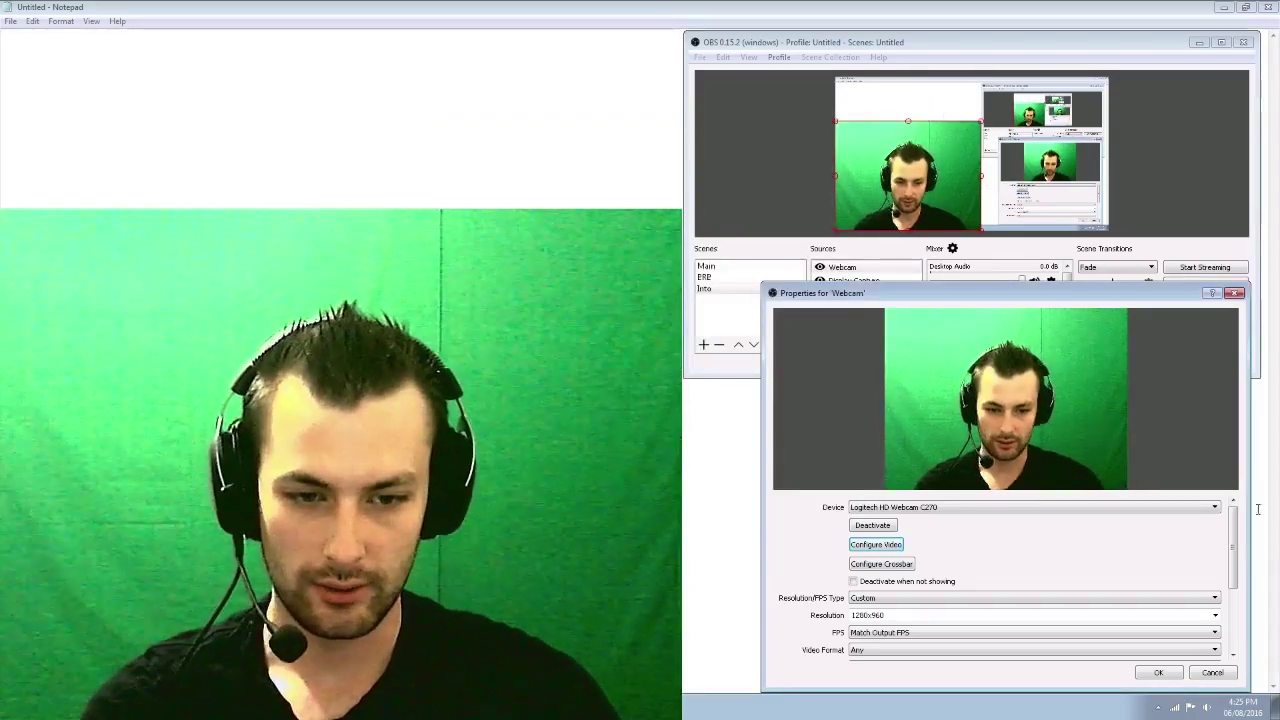
drag(1236, 533, 1244, 594)
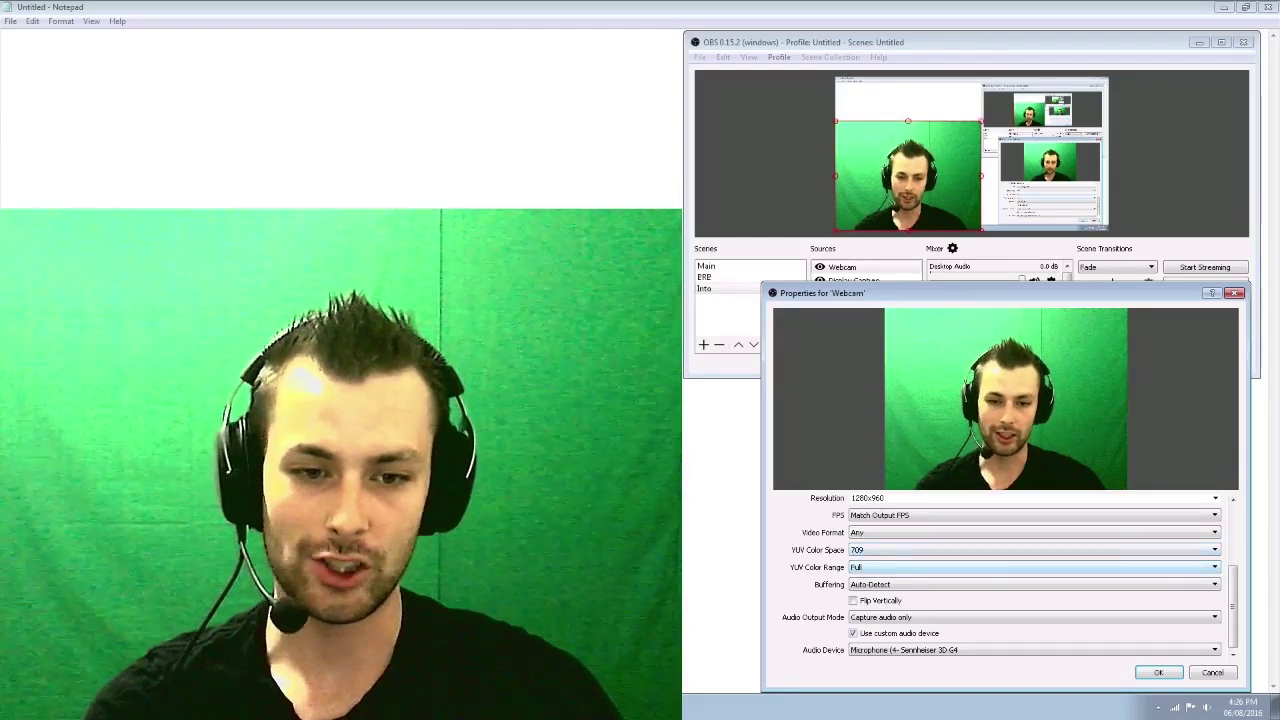
drag(1233, 588, 1238, 598)
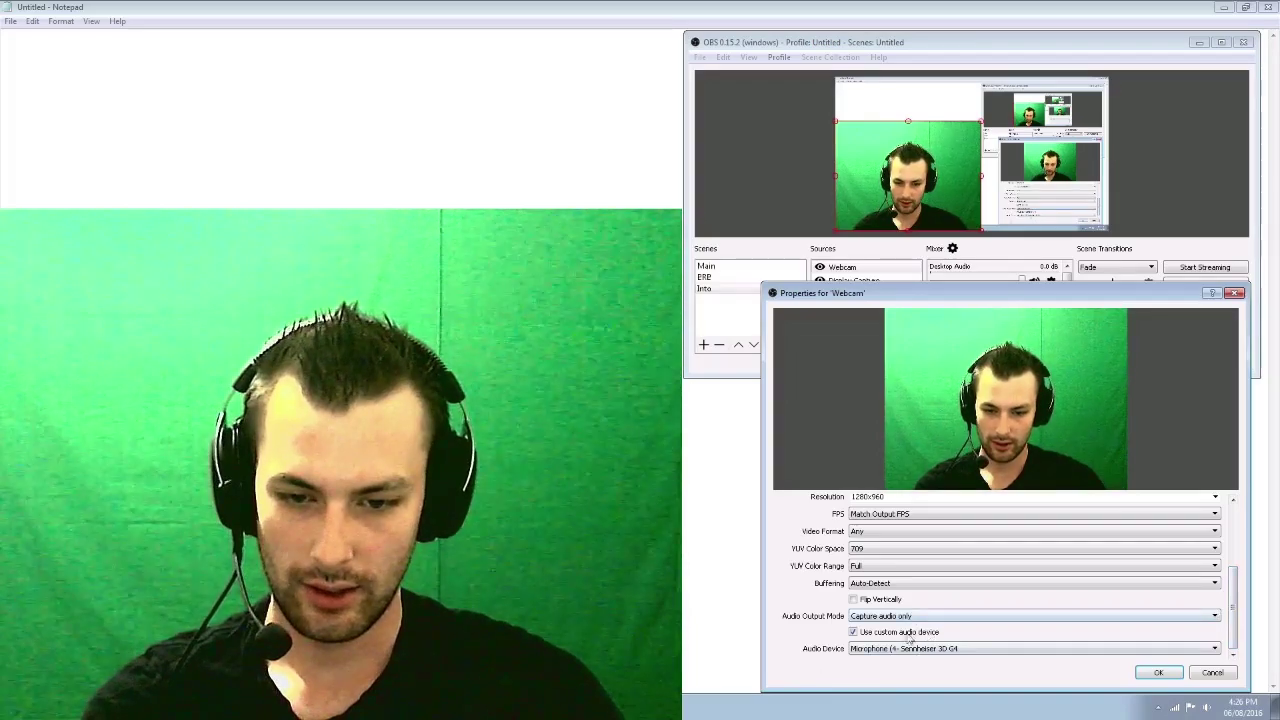
click(1157, 675)
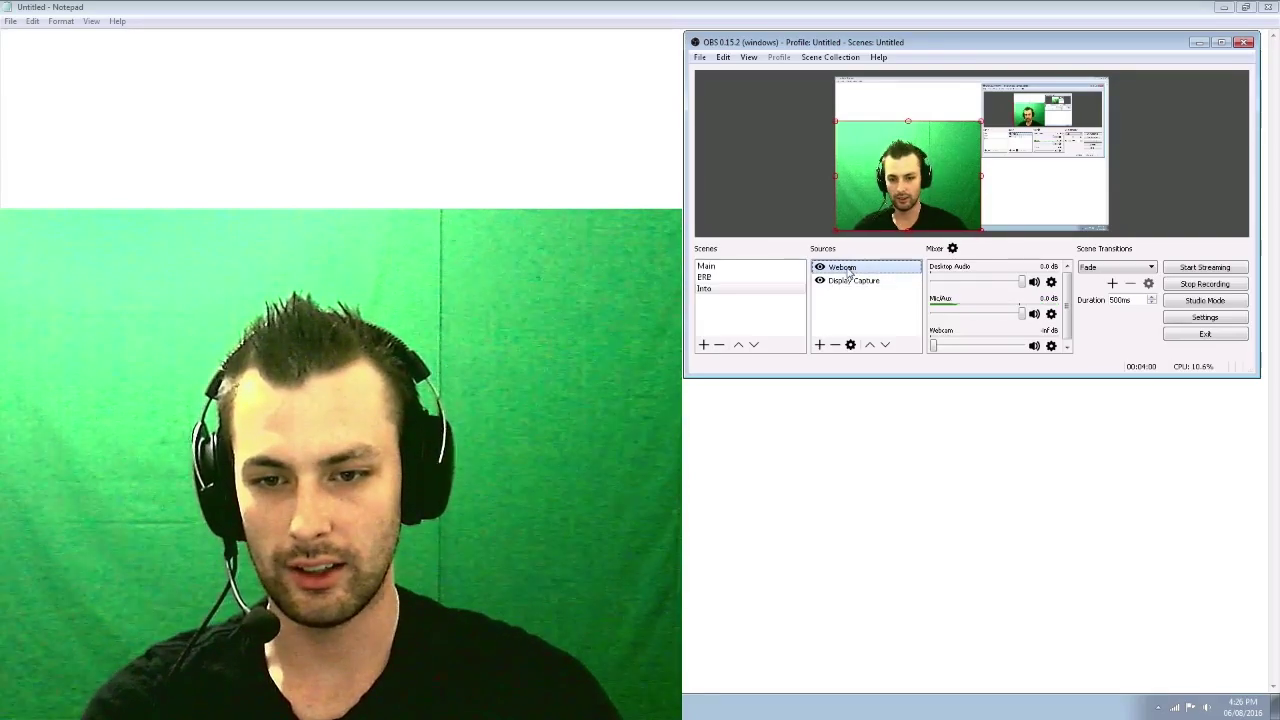
Open the Webcam filters window and shrink the webcam source in the preview
right_click(849, 272)
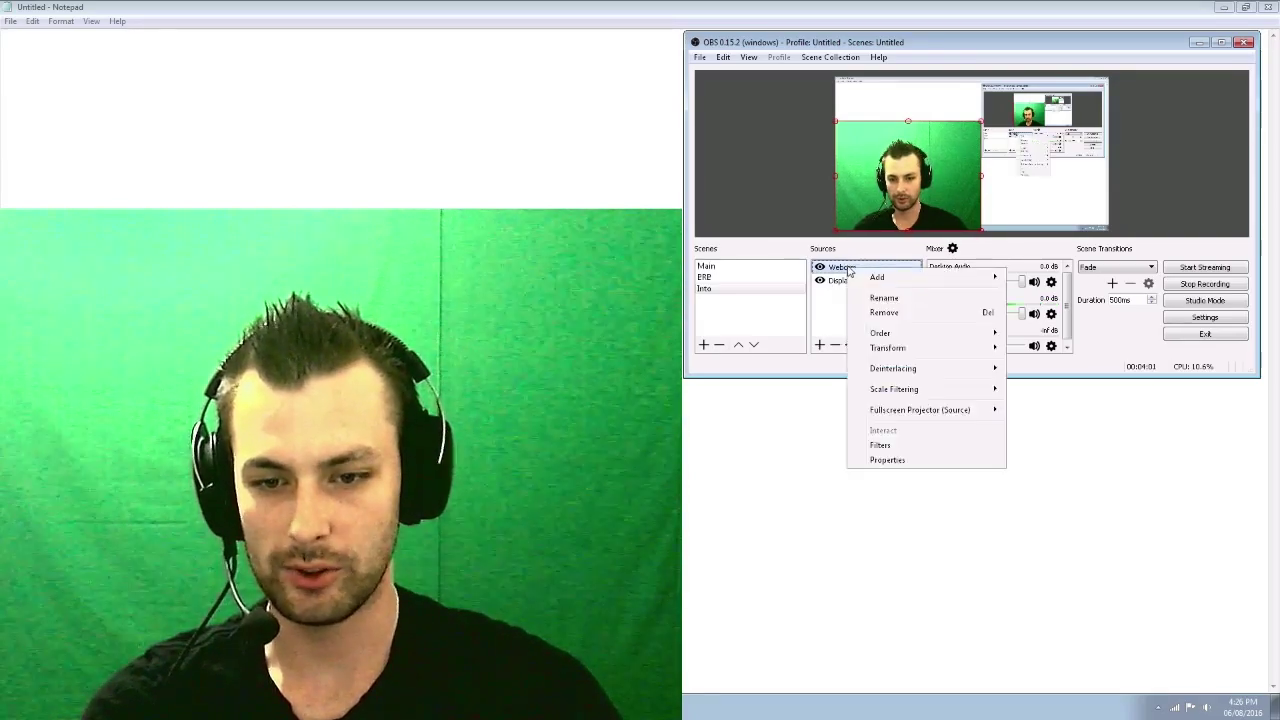
click(909, 453)
drag(971, 9, 983, 235)
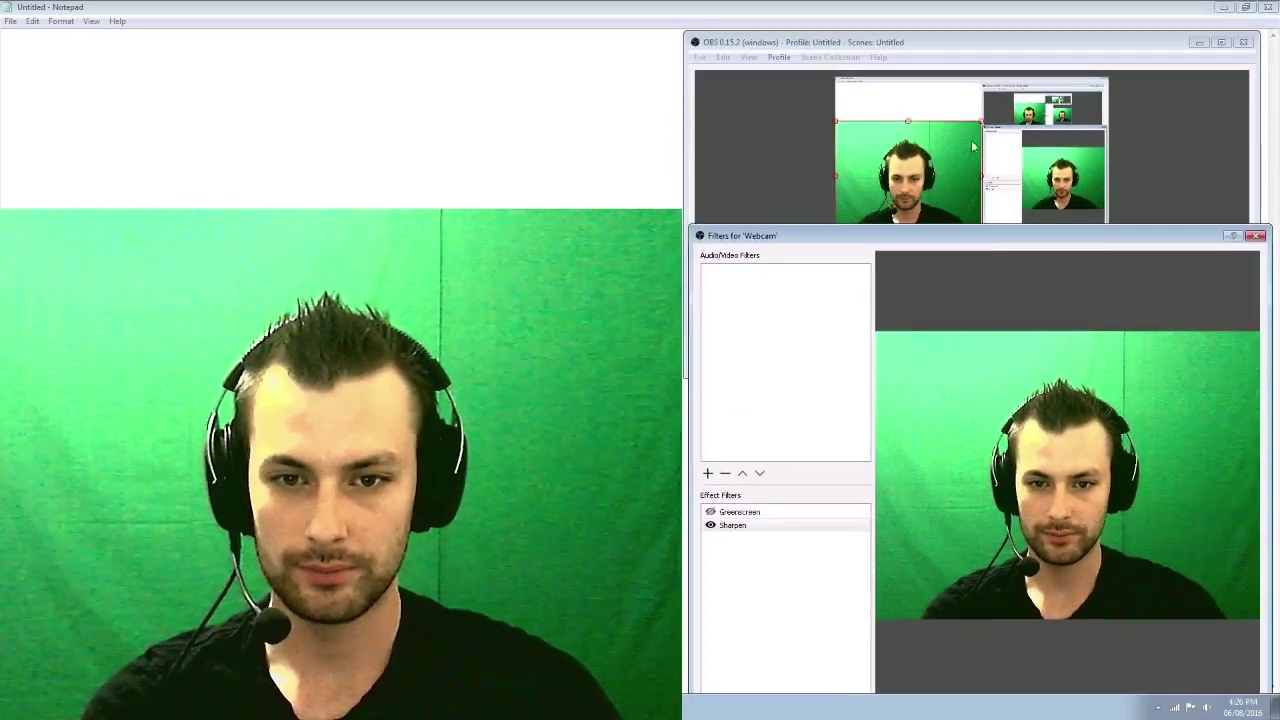
drag(983, 124, 959, 137)
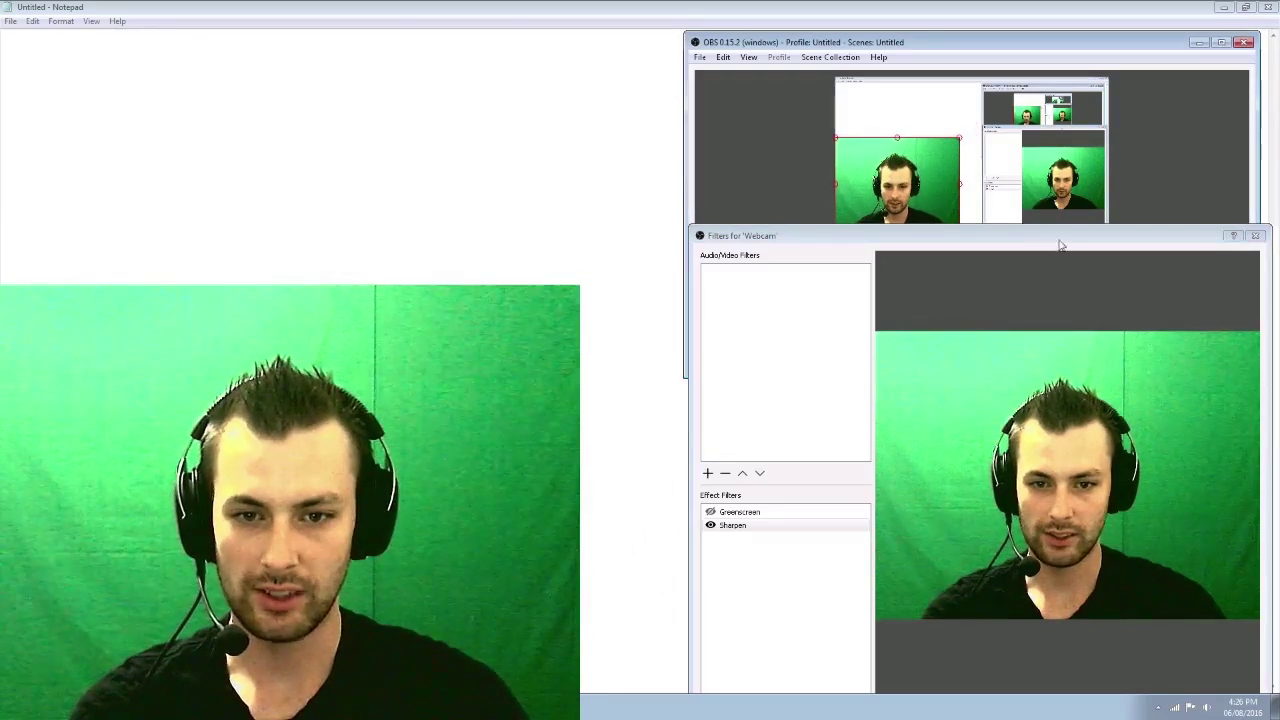
mouse_move(1001, 228)
mouse_down()
mouse_move(1001, 172)
mouse_move(994, 206)
mouse_move(1029, 238)
mouse_move(1023, 209)
mouse_move(1025, 224)
mouse_up()
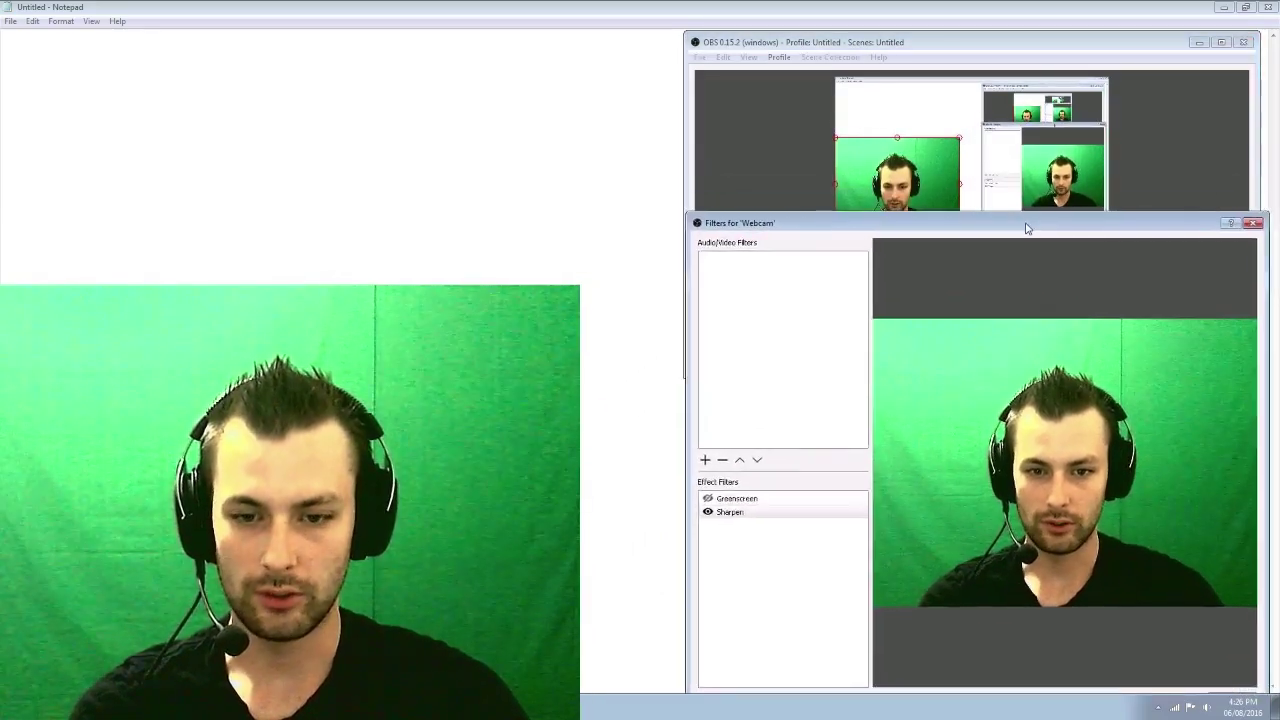
Enable the Greenscreen filter (Green, Similarity 450) to remove the green background
click(752, 500)
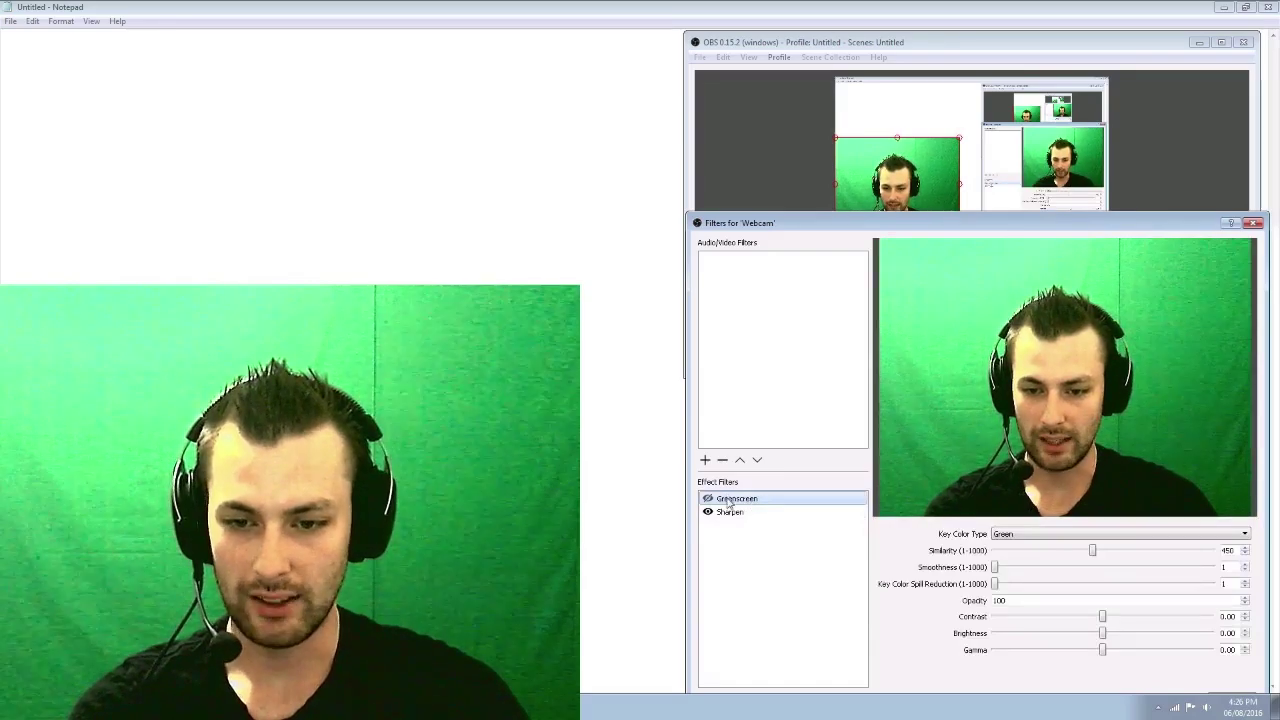
right_click(746, 537)
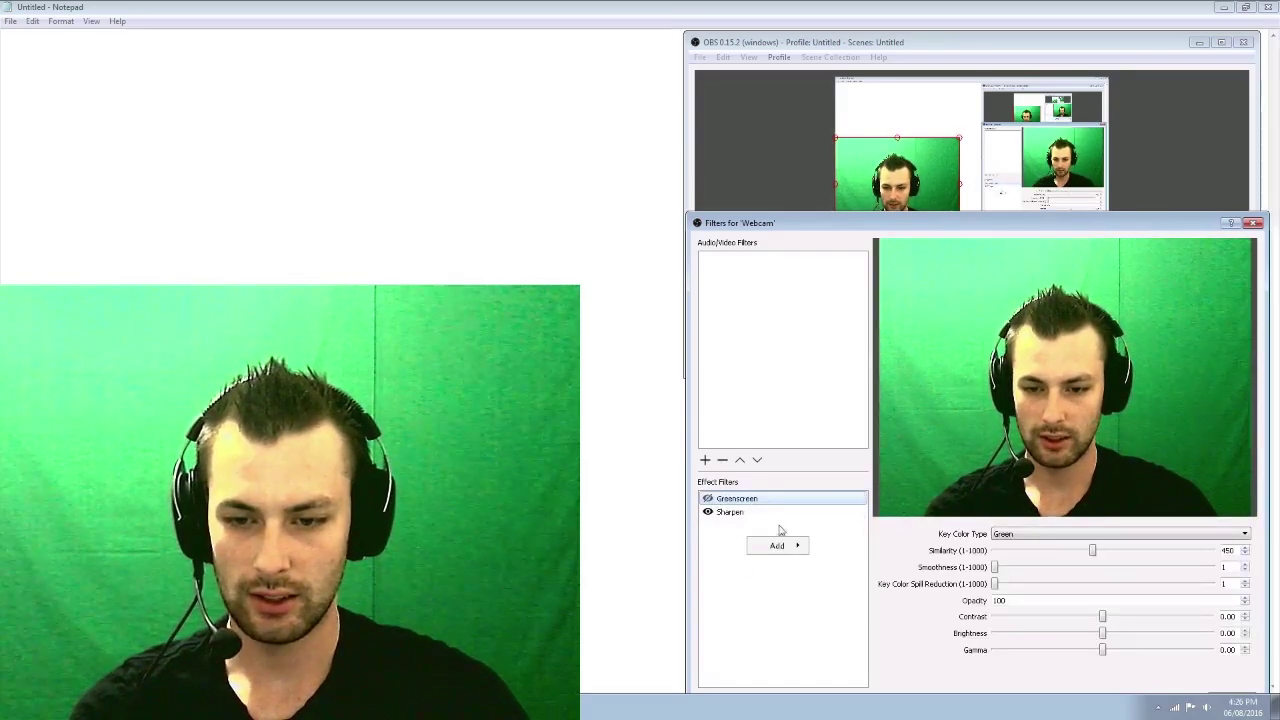
click(708, 498)
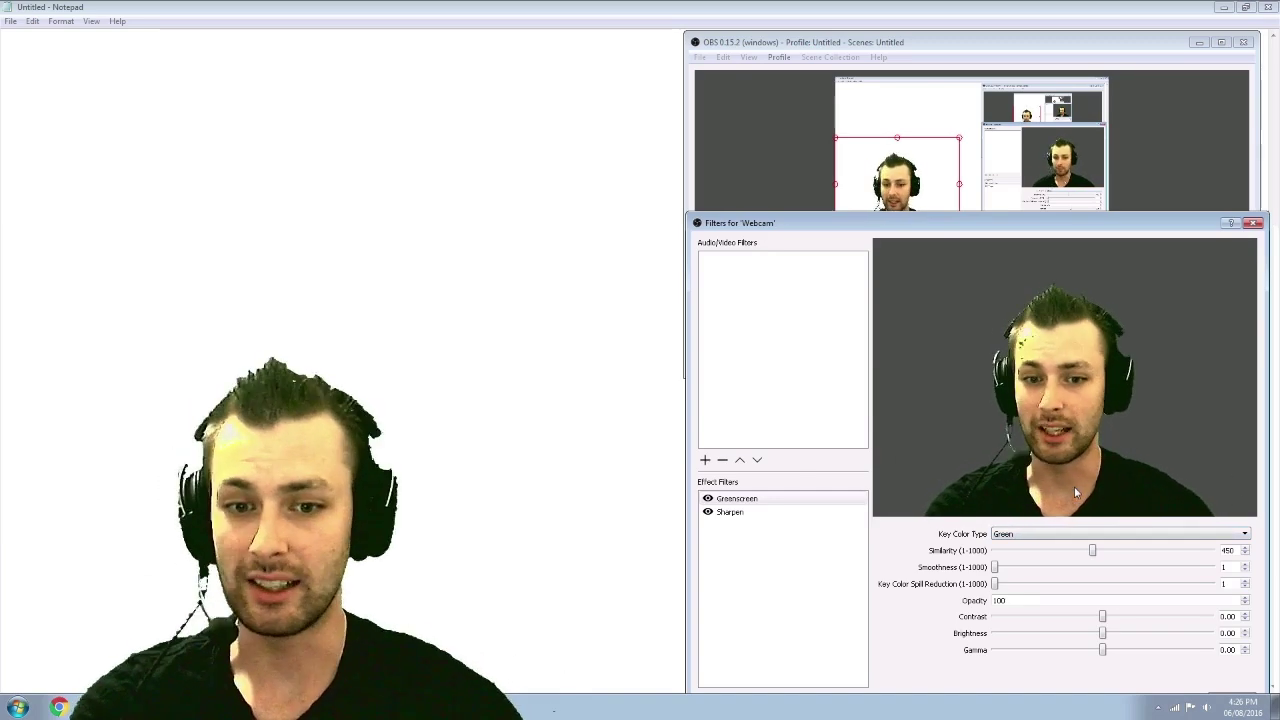
Switch the Greenscreen key colour type between Magenta and Custom, leaving Custom (#fff7f3f7)
click(1022, 533)
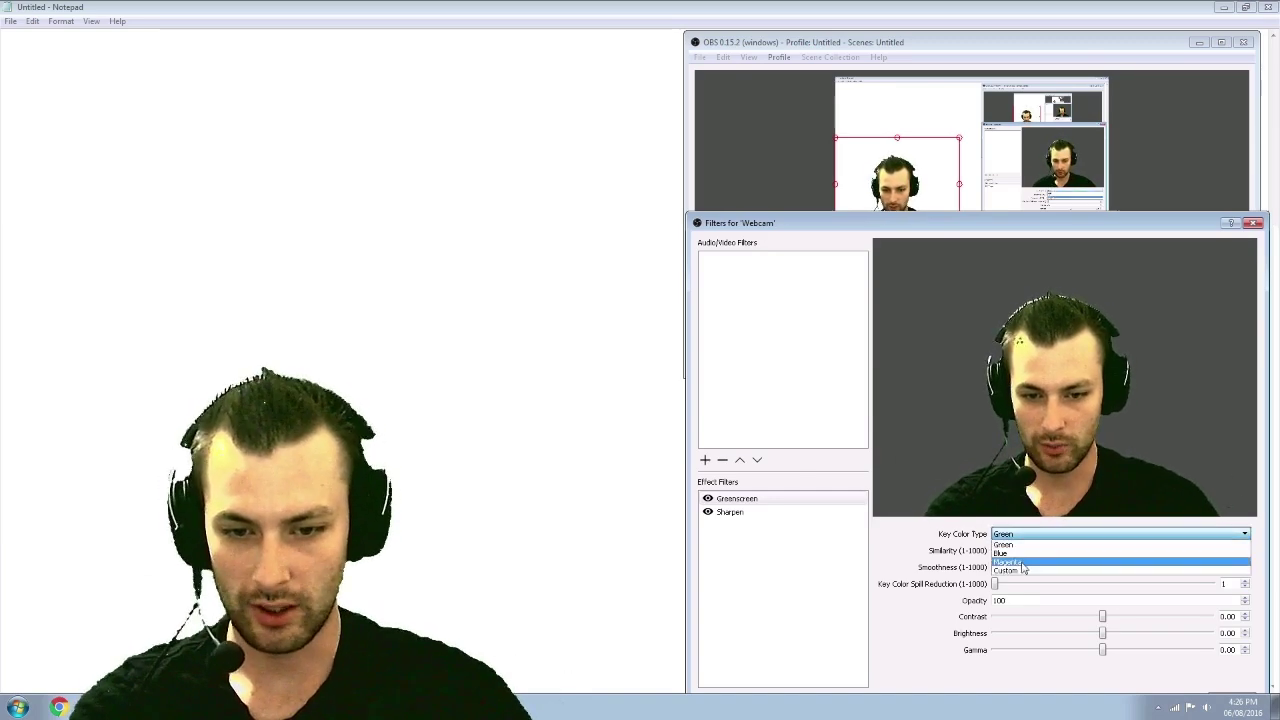
click(1024, 563)
click(1026, 540)
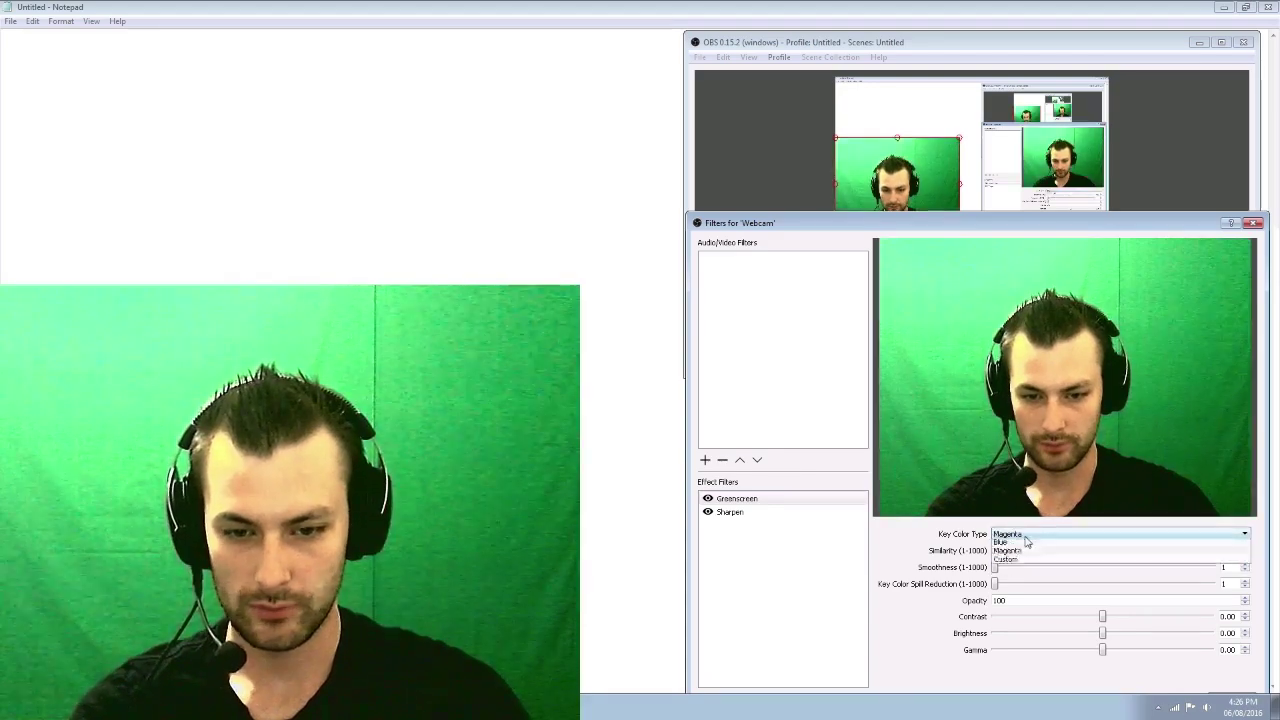
click(1026, 571)
click(1028, 534)
click(1030, 563)
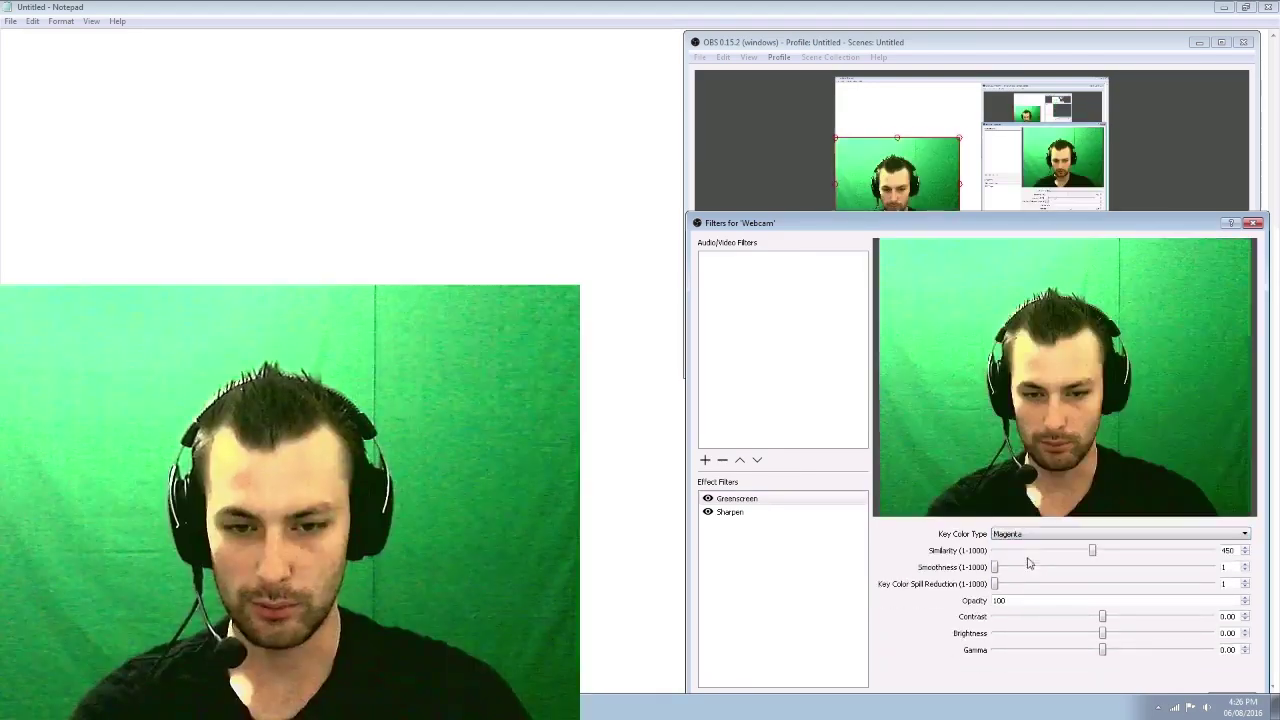
click(1024, 535)
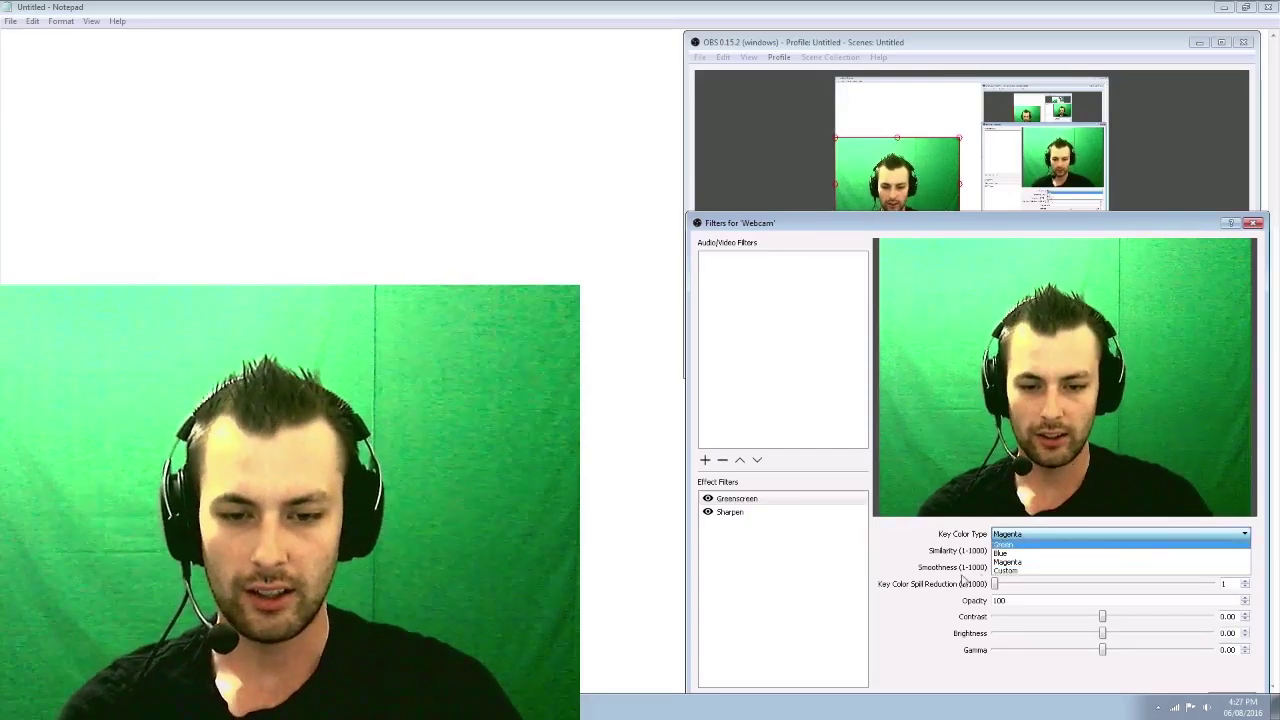
click(1006, 562)
click(1018, 534)
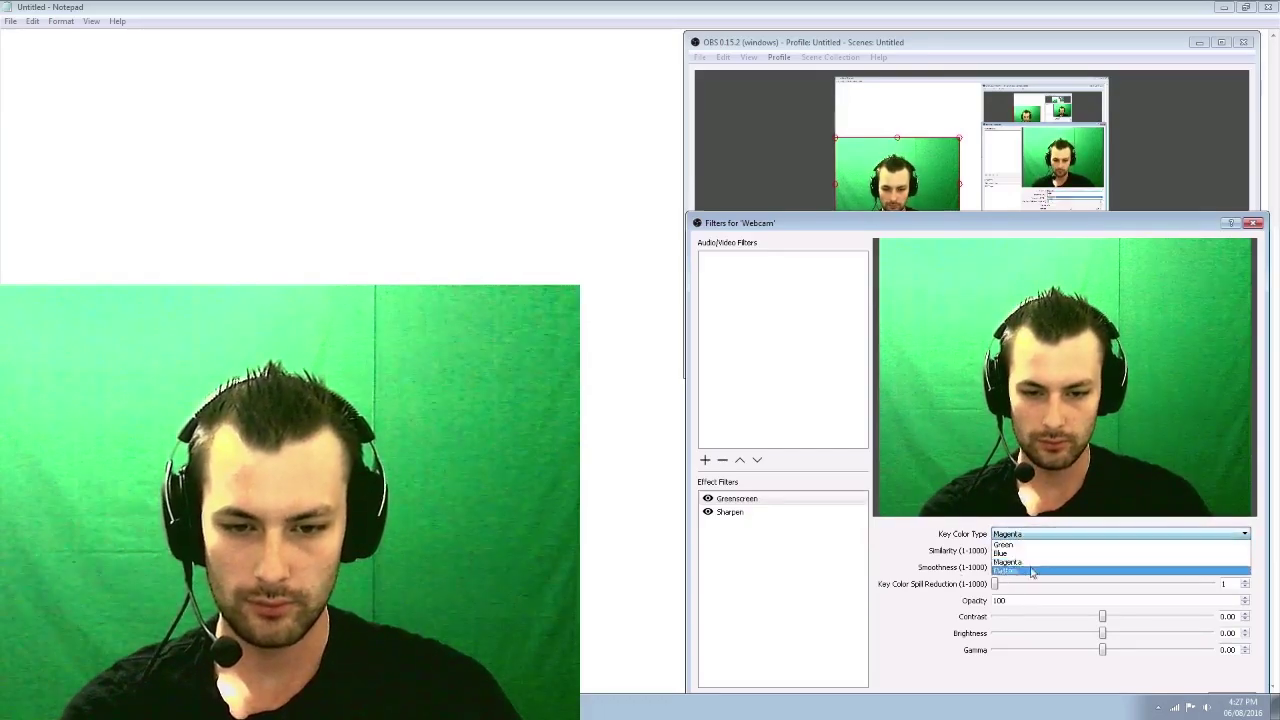
click(1025, 562)
Set the key colour type to Custom and lower Similarity to 96
click(1008, 536)
click(1008, 571)
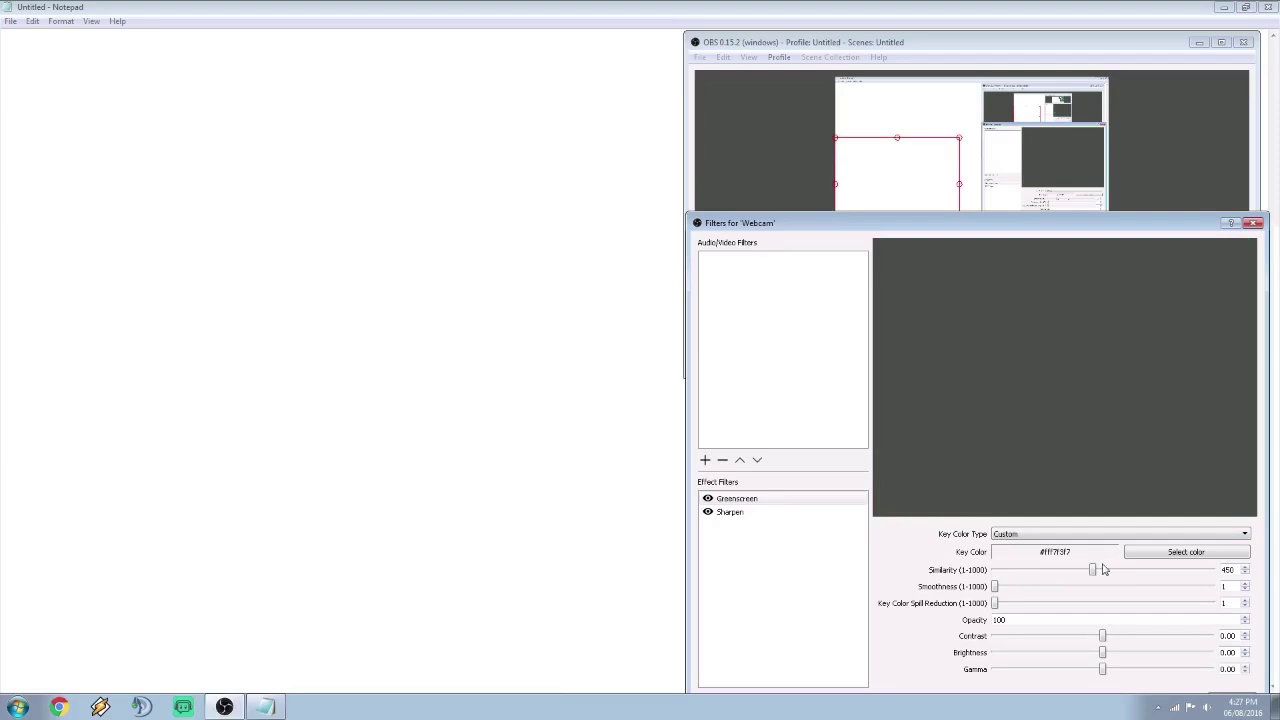
drag(1093, 570, 1015, 570)
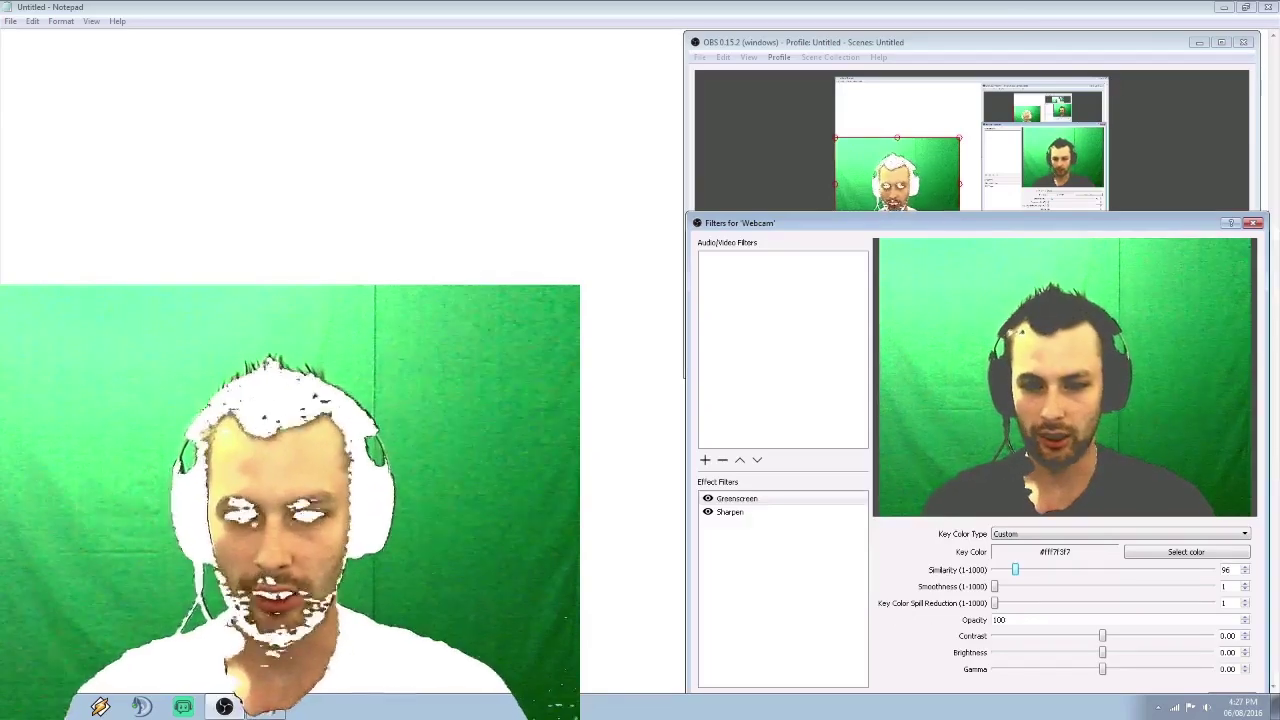
Try sampling a key colour from the screen in the colour picker, then cancel
click(1186, 552)
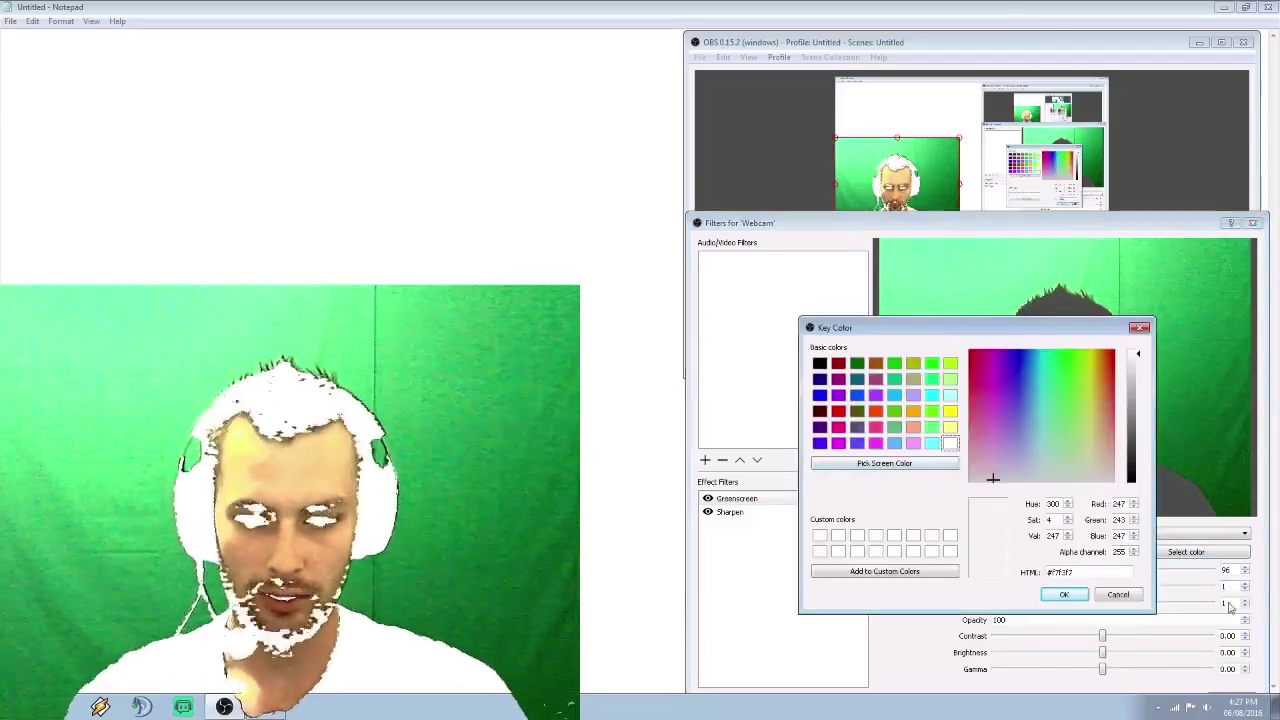
drag(942, 338, 684, 236)
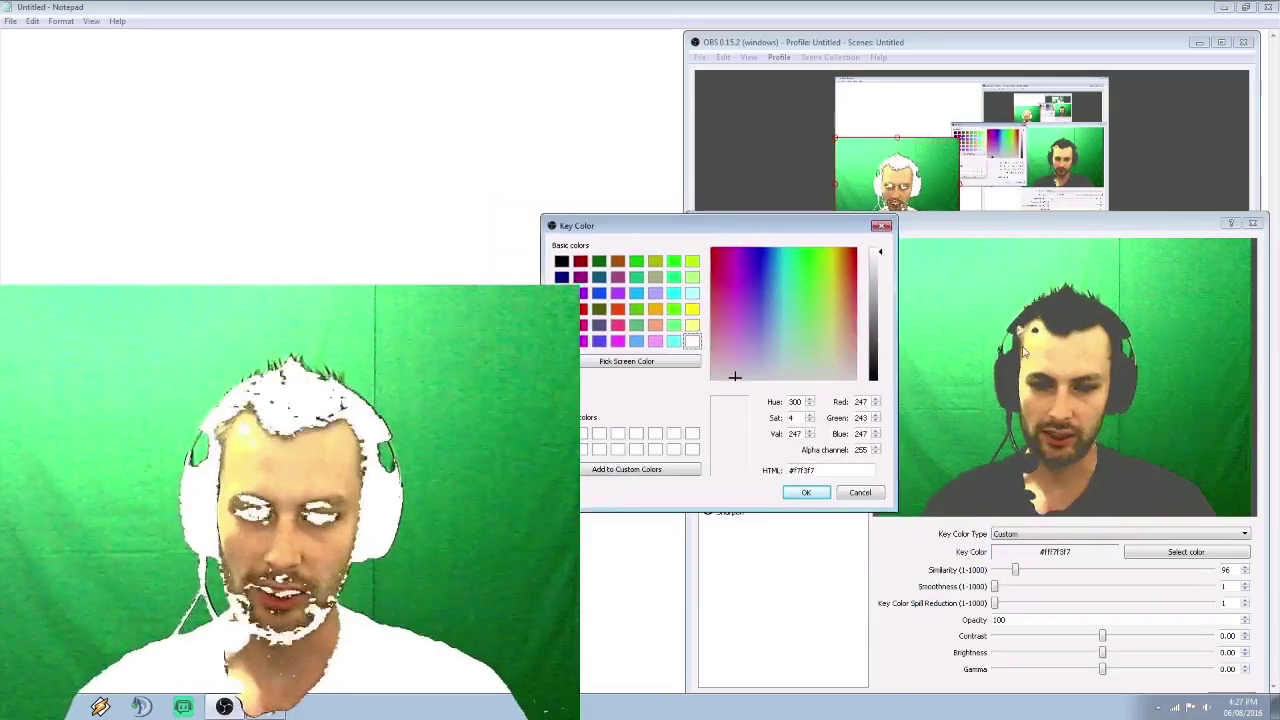
click(626, 361)
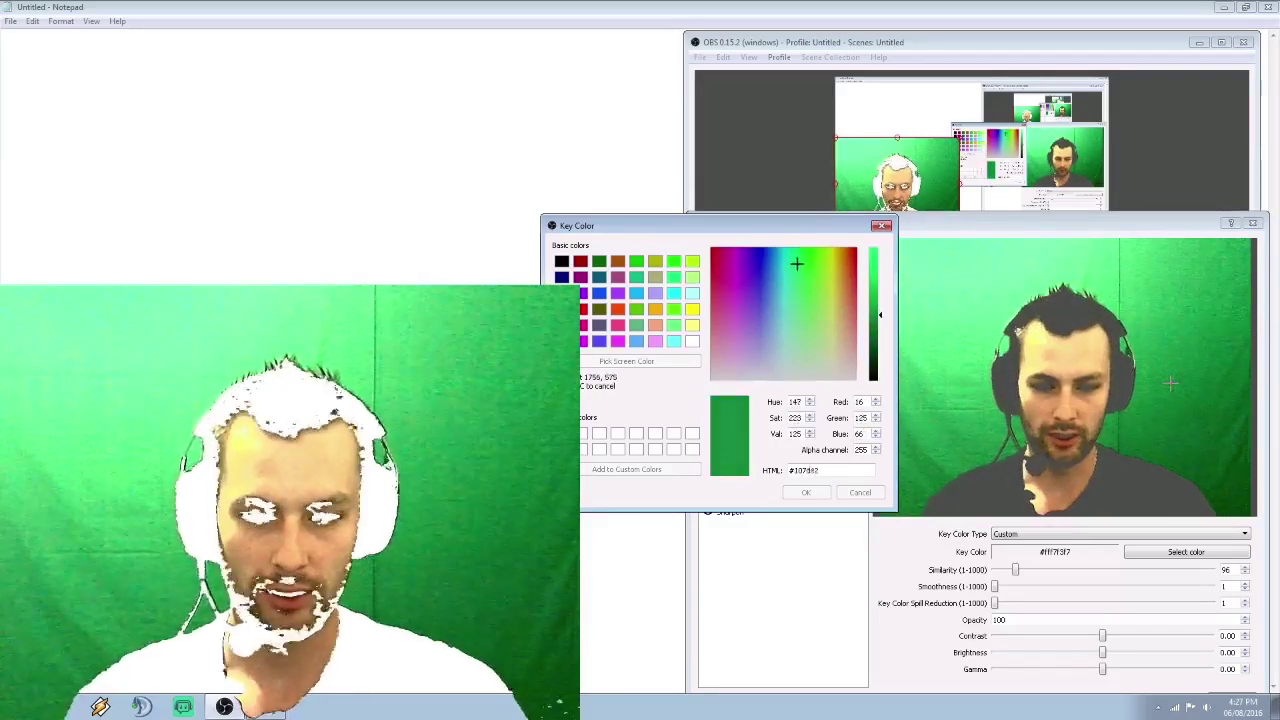
key(Escape)
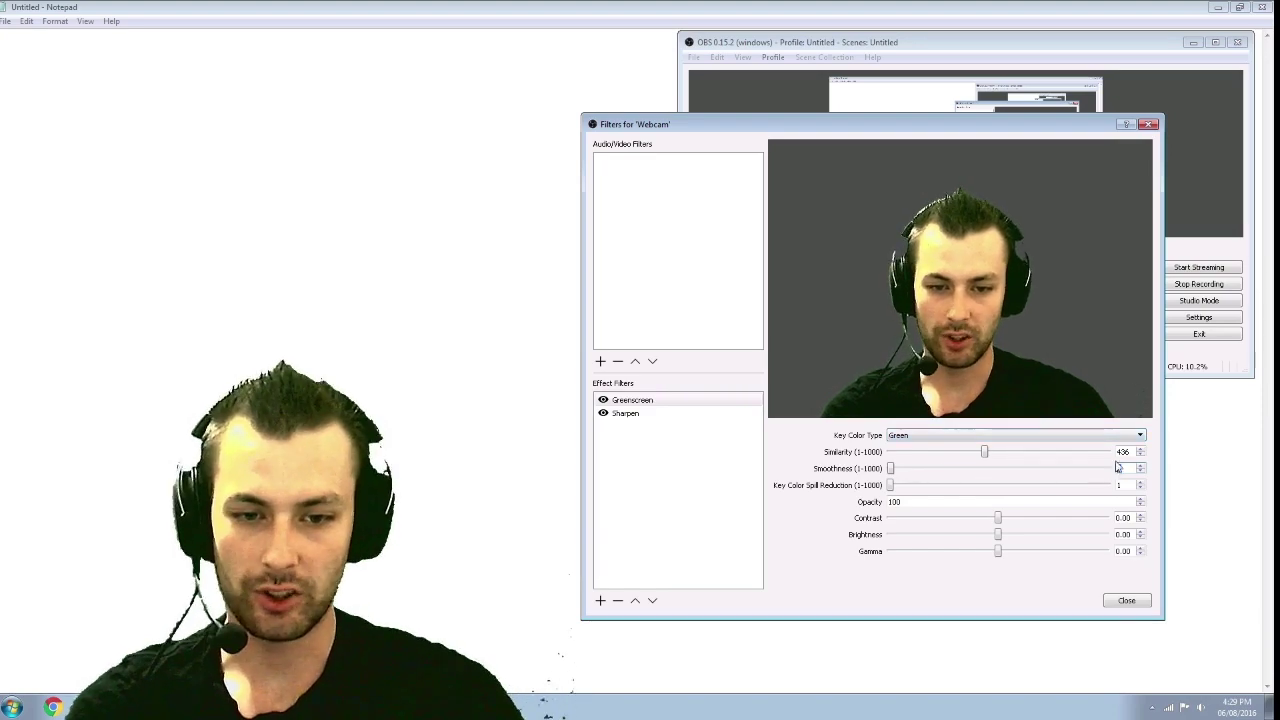
Fine-tune Greenscreen Similarity to 442 and close the Webcam filters window
mouse_move(985, 453)
mouse_down()
mouse_move(951, 454)
mouse_move(1013, 453)
mouse_move(986, 453)
mouse_up()
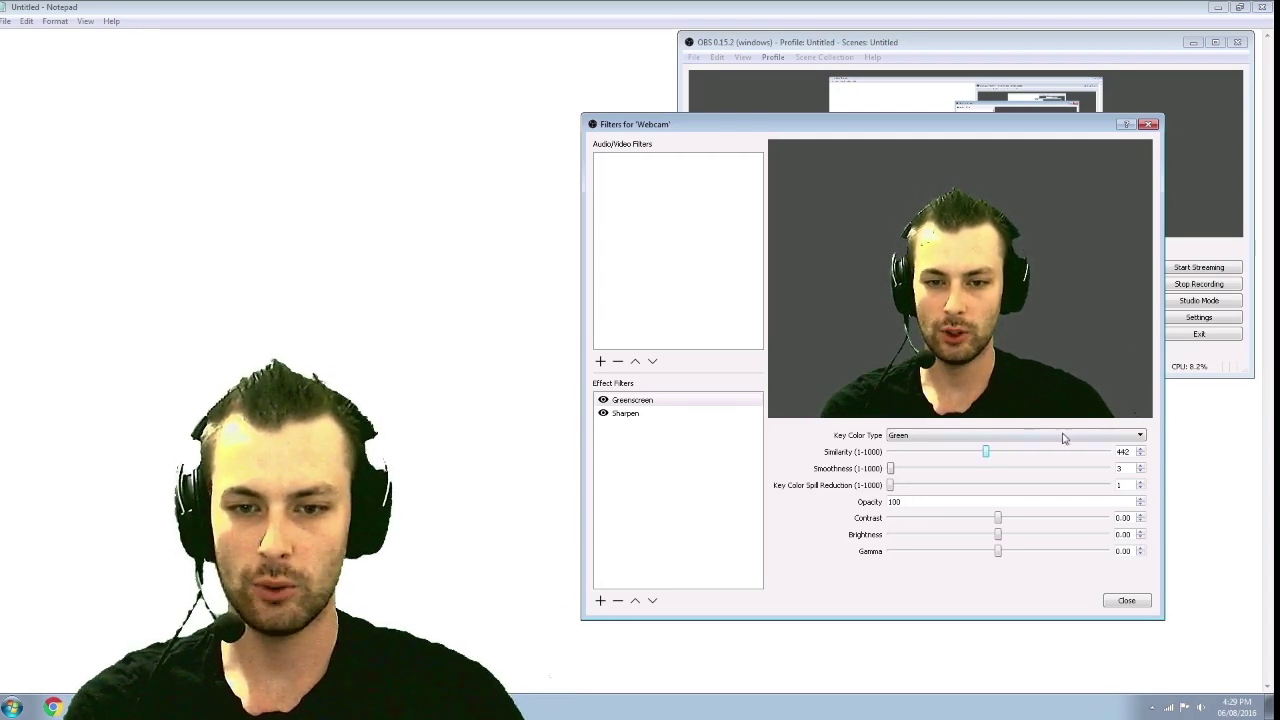
click(1127, 600)
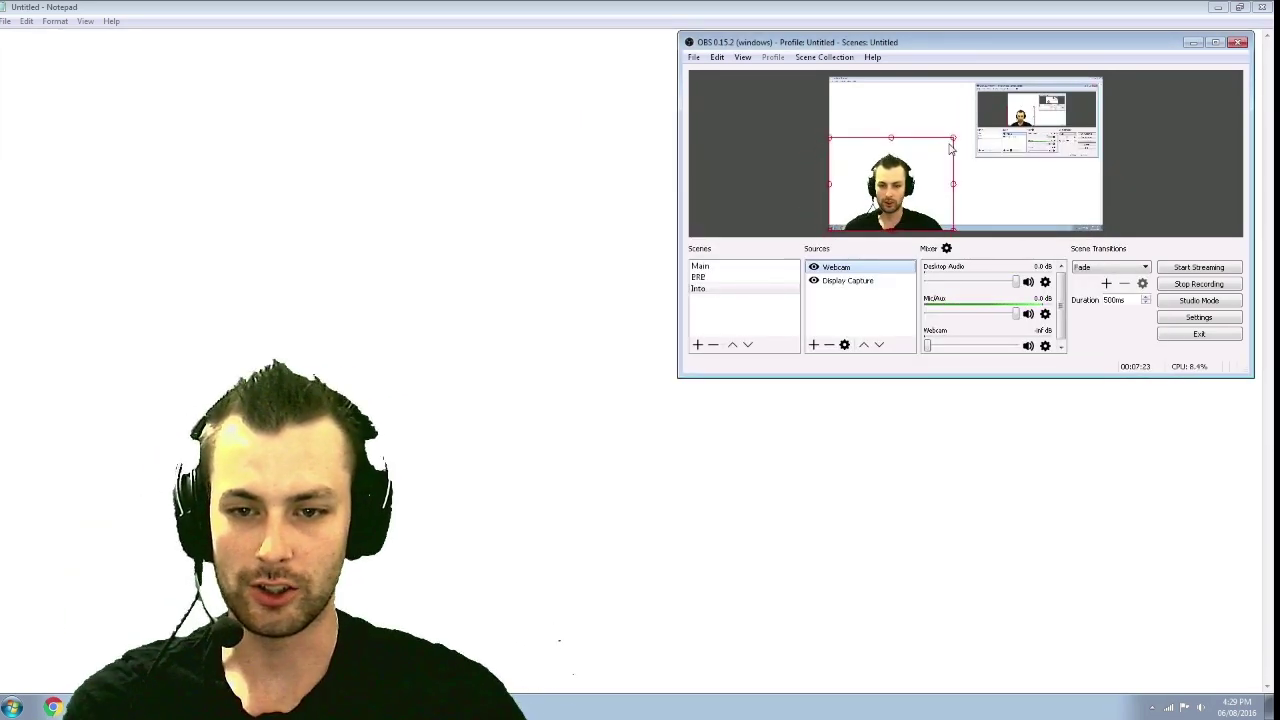
Resize the keyed webcam source, enlarging it and nudging it slightly left in the preview
drag(955, 144, 890, 176)
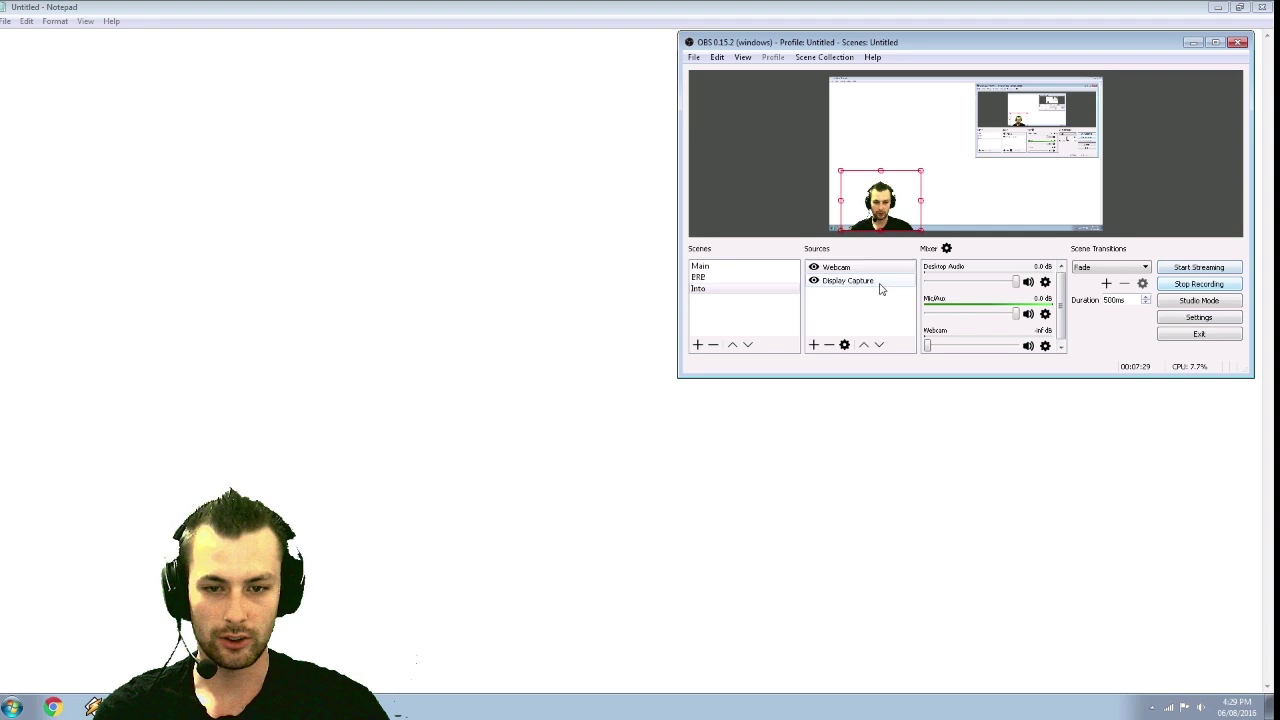
click(841, 270)
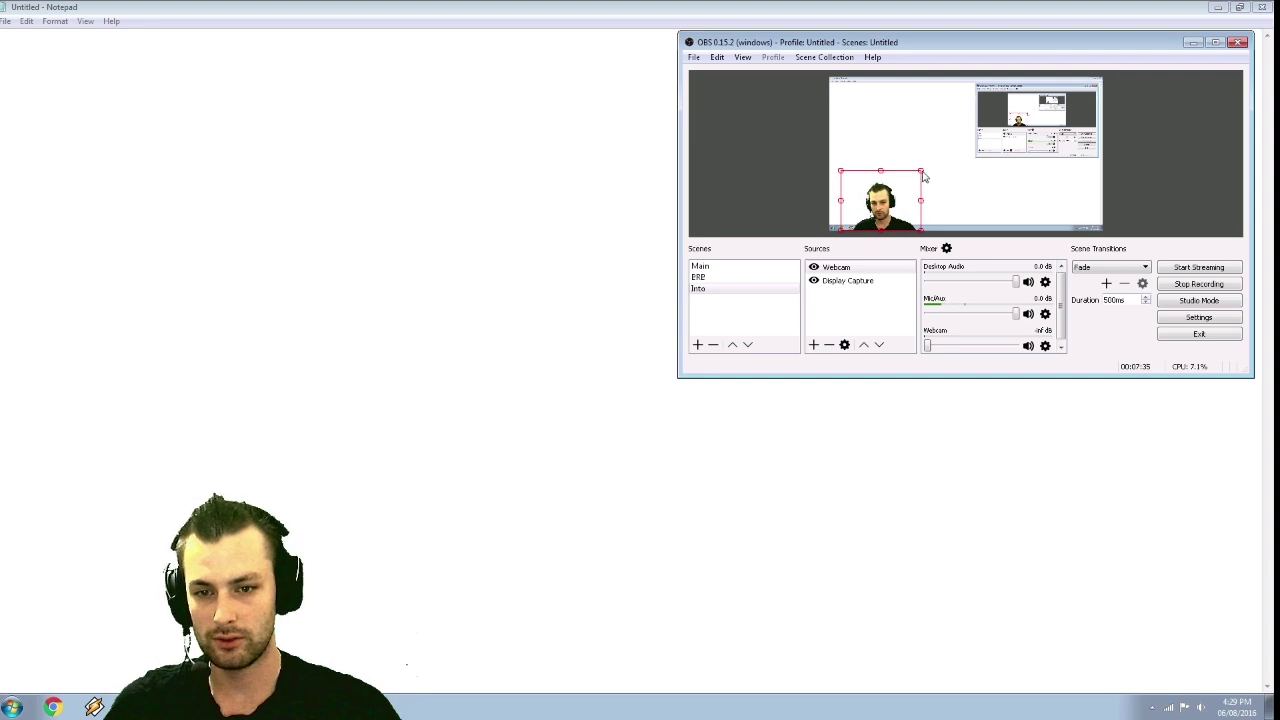
drag(922, 173, 975, 157)
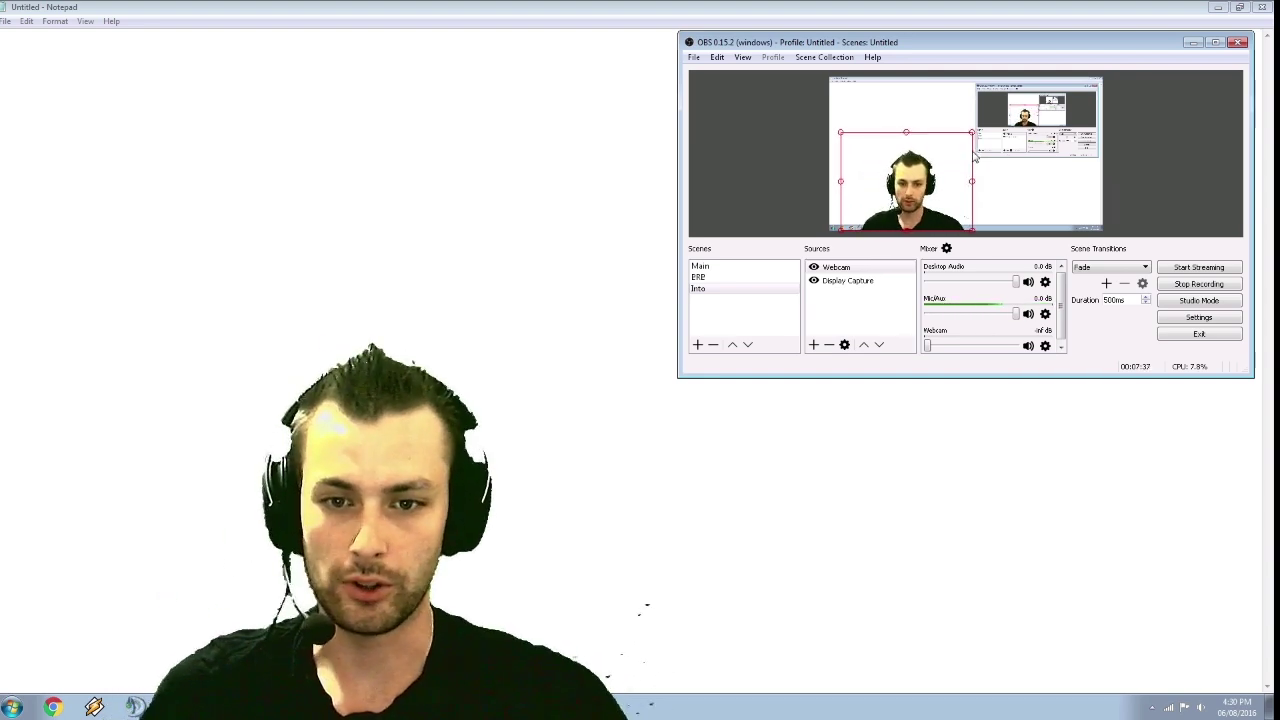
drag(927, 197, 916, 197)
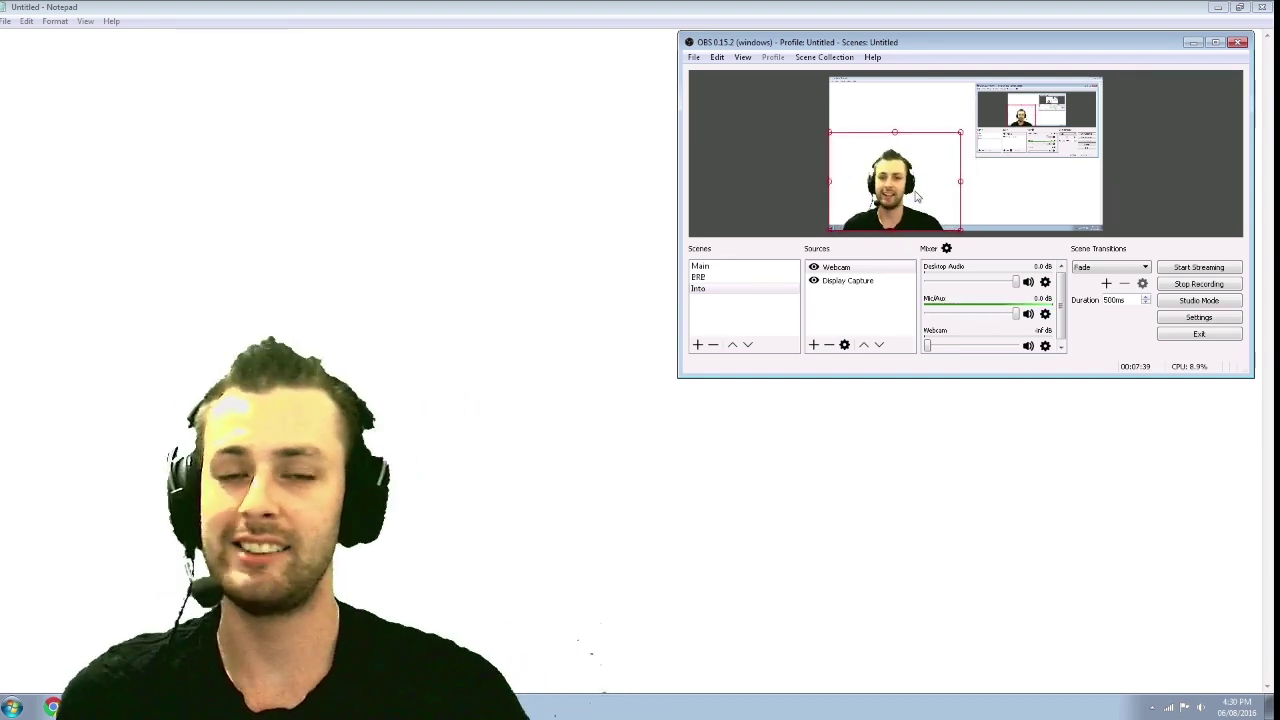